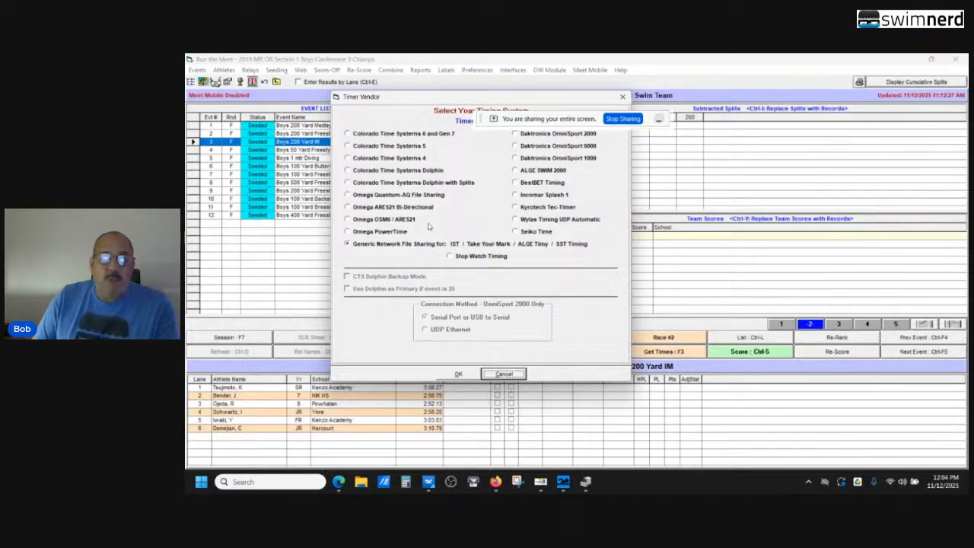
Confirm Generic Network File Sharing as the timing system and update the Pool 1 timing data set, selecting meet #1
{"action": "left_click", "coordinate": [457, 374]}
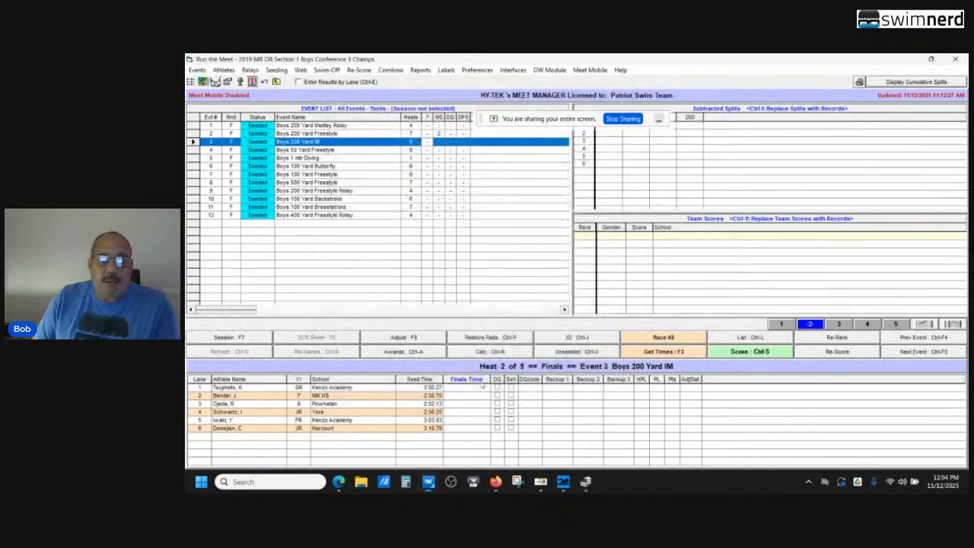
{"action": "left_click", "coordinate": [515, 70]}
{"action": "mouse_move", "coordinate": [536, 94]}
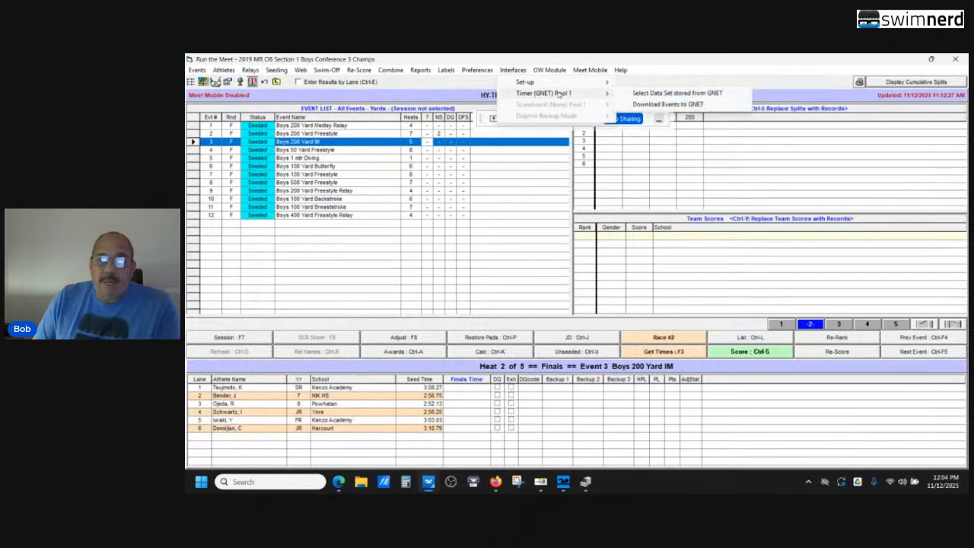
{"action": "left_click", "coordinate": [659, 94]}
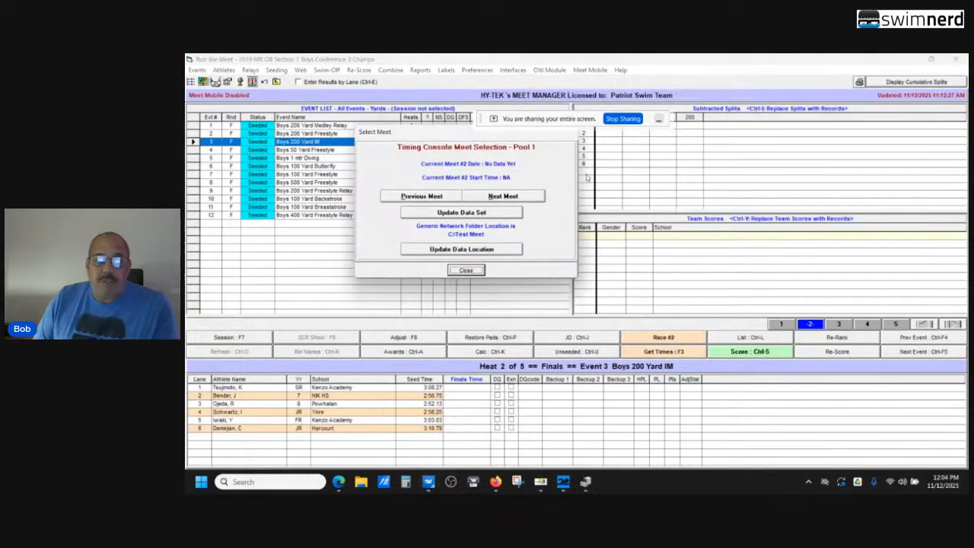
{"action": "left_click", "coordinate": [426, 199]}
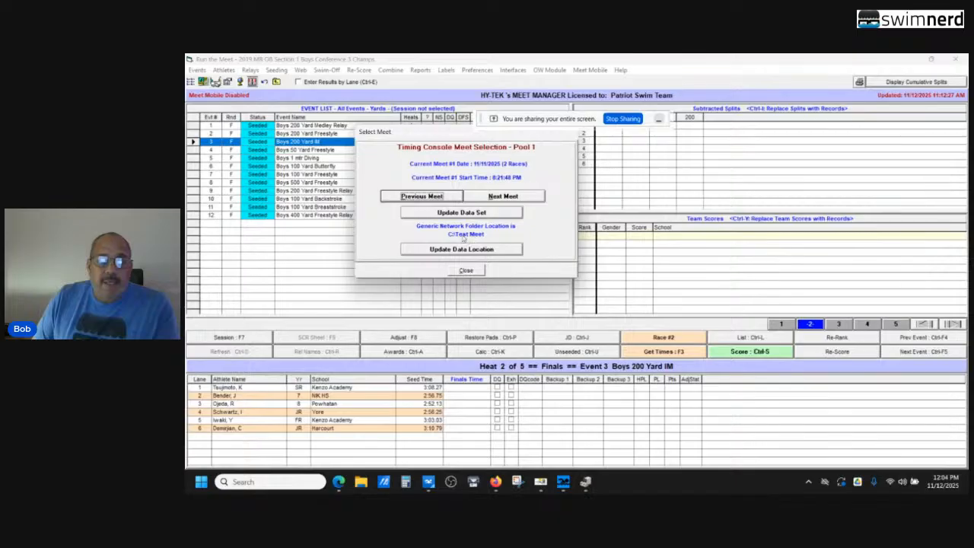
{"action": "left_click", "coordinate": [461, 214]}
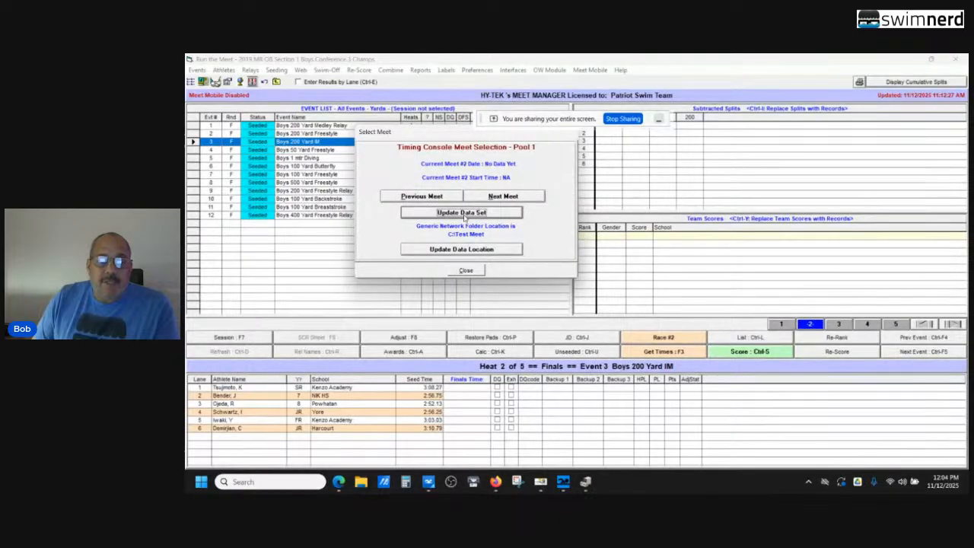
{"action": "left_click", "coordinate": [427, 200]}
Set the generic network data location to C:\Test Meet and select meet #1 as the timing console meet
{"action": "left_click", "coordinate": [463, 250]}
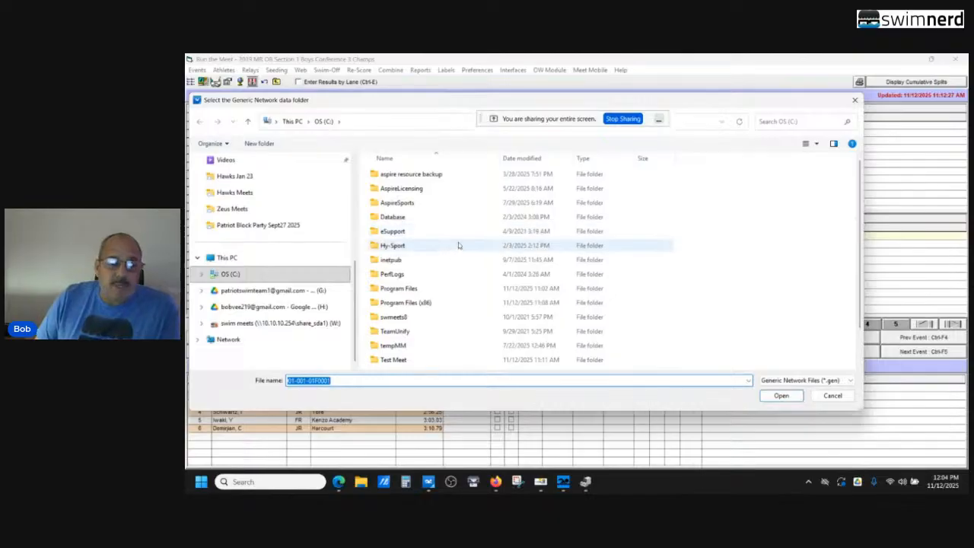
{"action": "left_click", "coordinate": [315, 275]}
{"action": "scroll", "coordinate": [426, 263], "scroll_direction": "down", "scroll_amount": 1}
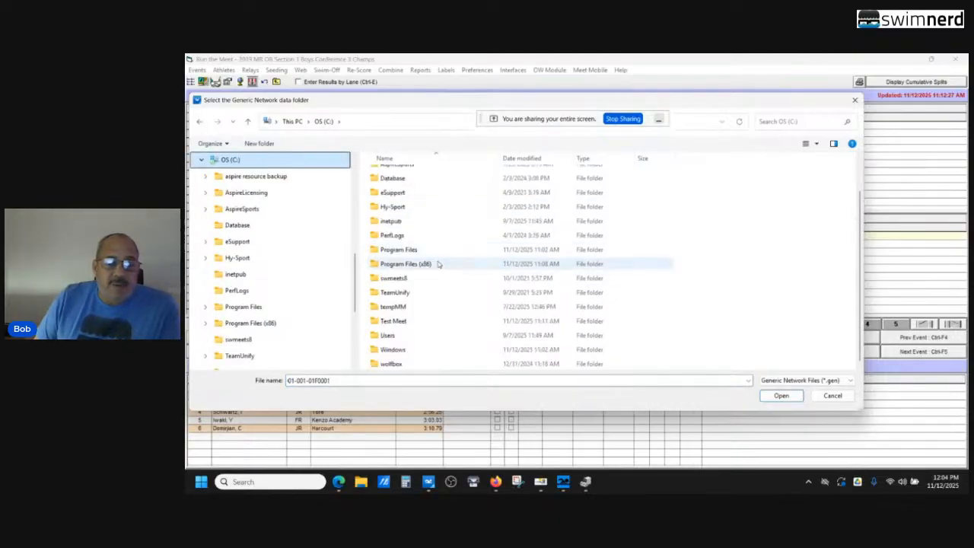
{"action": "double_click", "coordinate": [395, 322]}
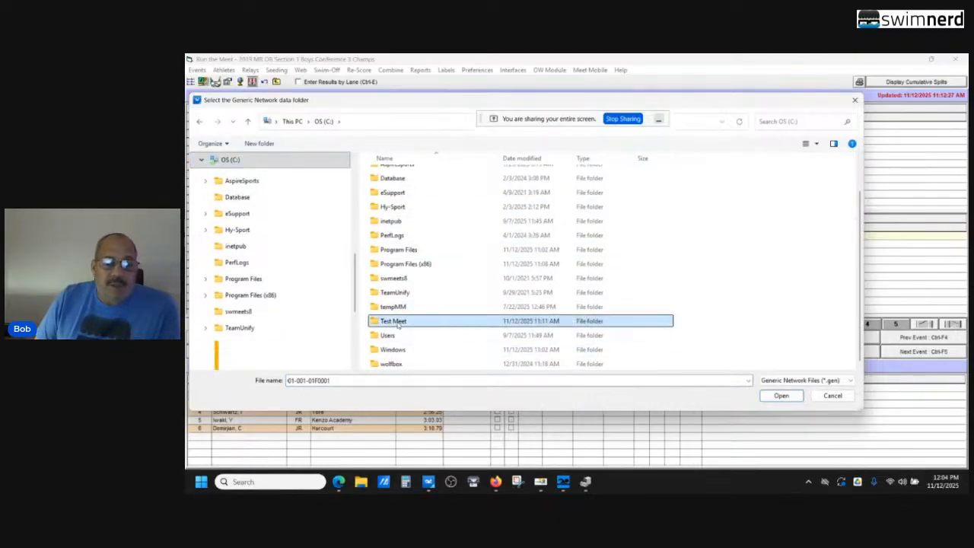
{"action": "left_click", "coordinate": [775, 394]}
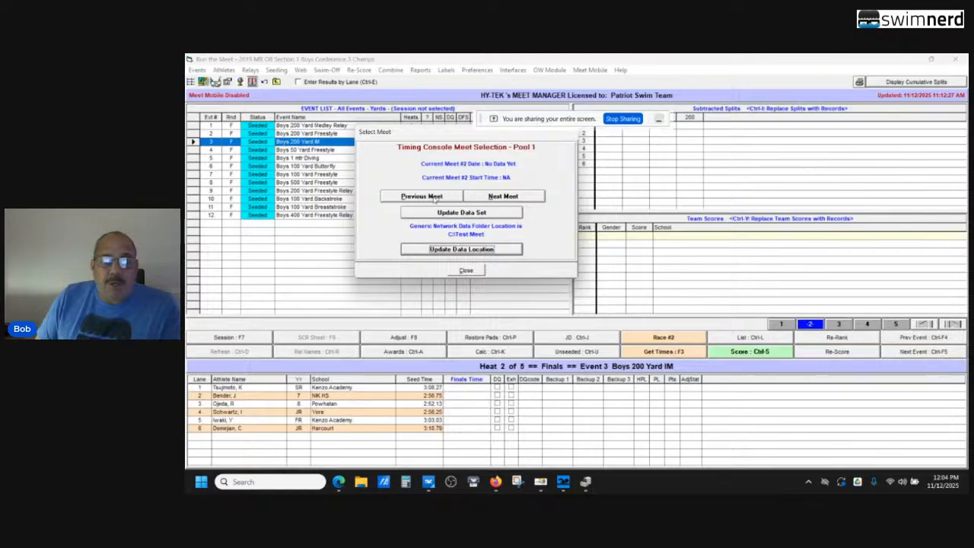
{"action": "left_click", "coordinate": [431, 196]}
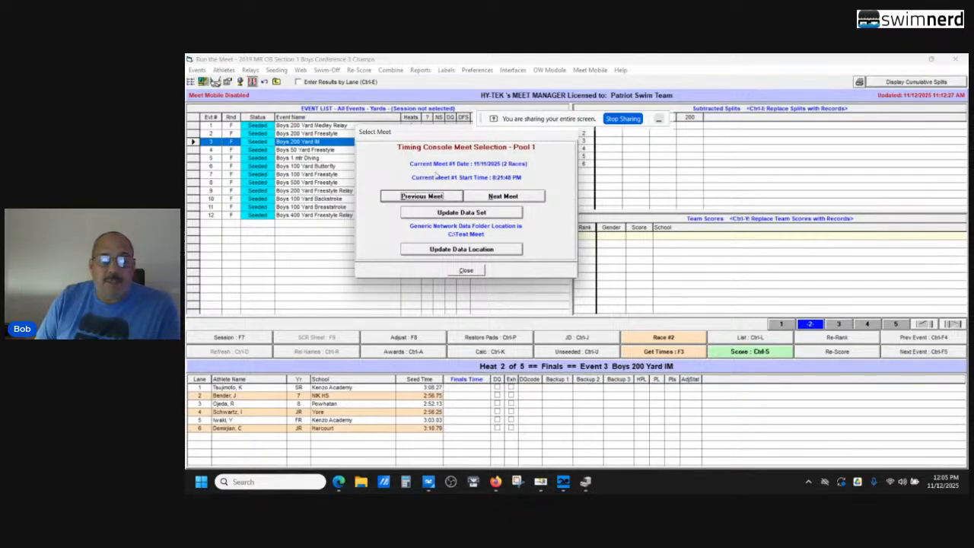
{"action": "left_click", "coordinate": [472, 270]}
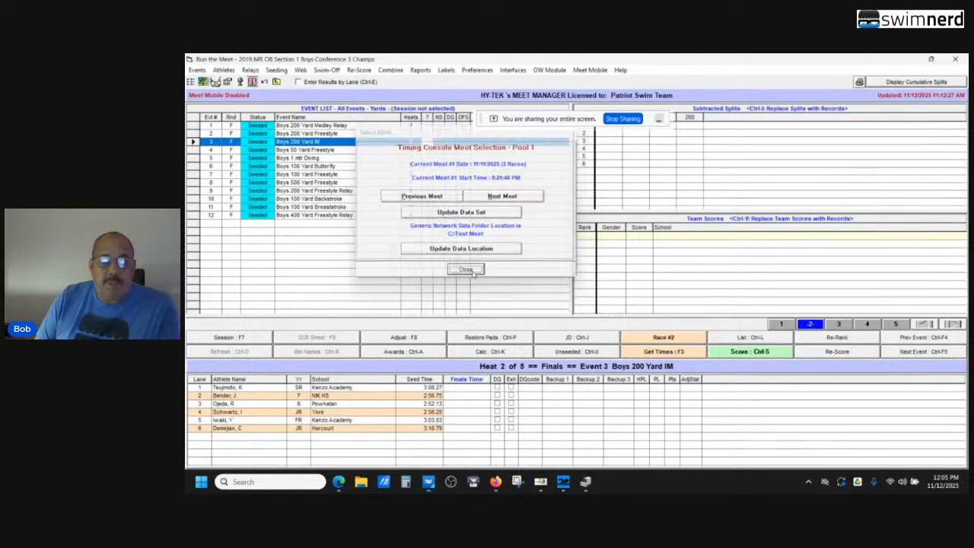
Download the event schedule to GNET in C:\Test Meet and close the Run screen
{"action": "left_click", "coordinate": [512, 71]}
{"action": "mouse_move", "coordinate": [533, 93]}
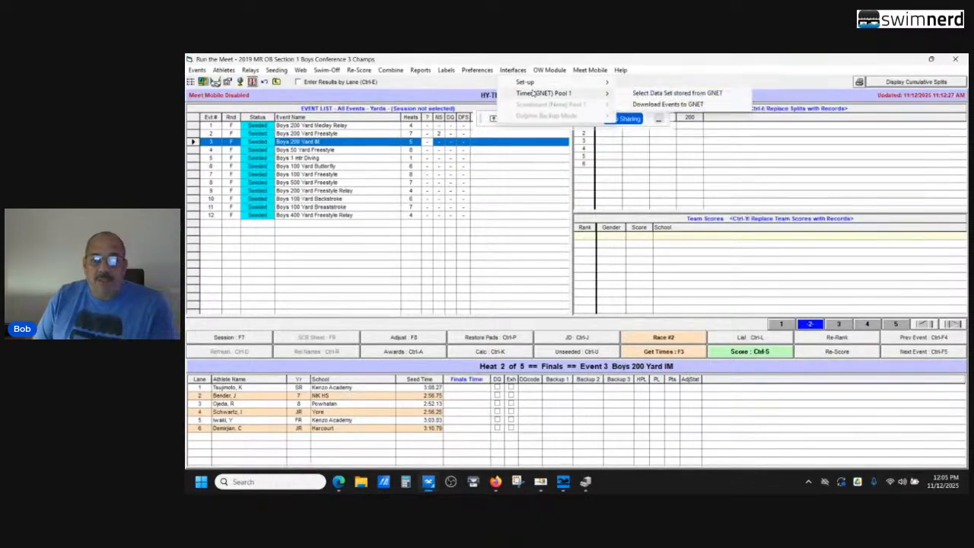
{"action": "left_click", "coordinate": [645, 104]}
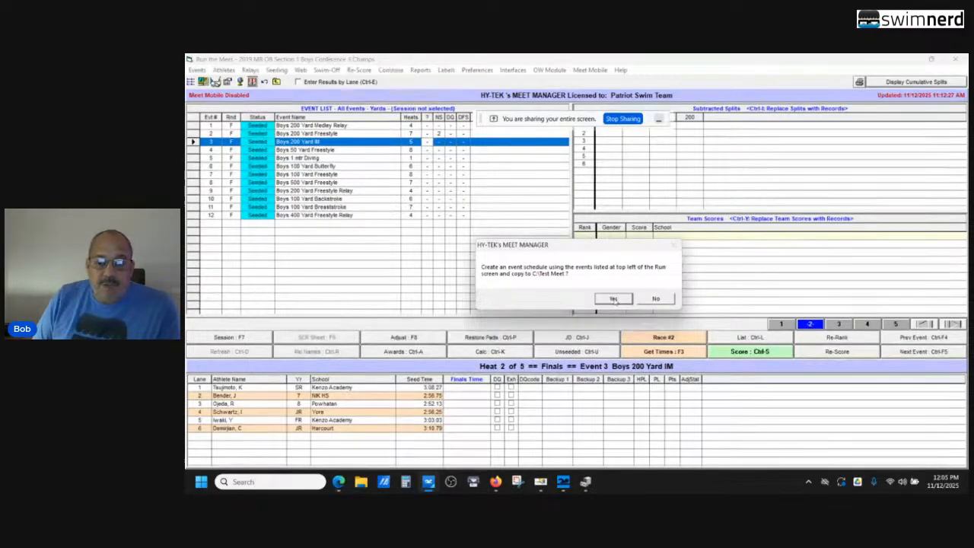
{"action": "left_click", "coordinate": [613, 299]}
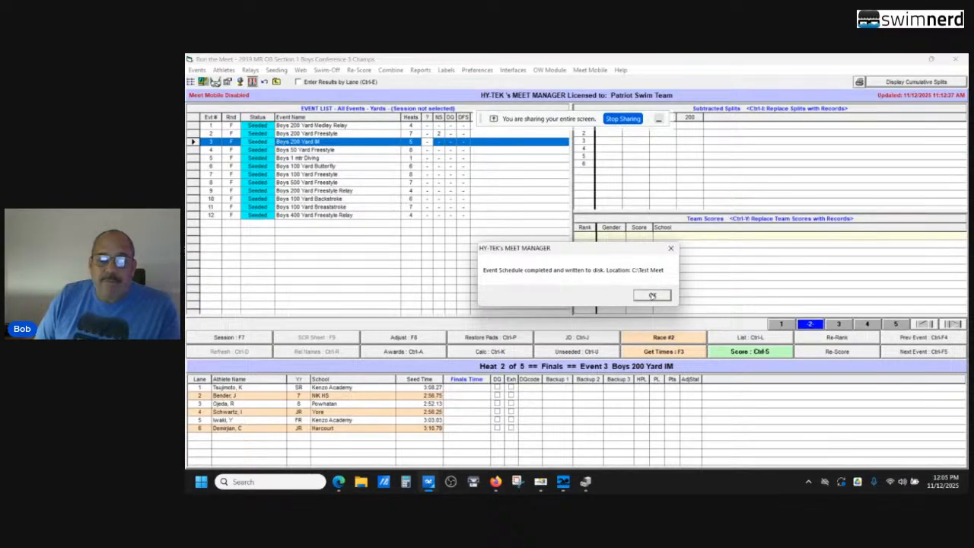
{"action": "left_click", "coordinate": [651, 296]}
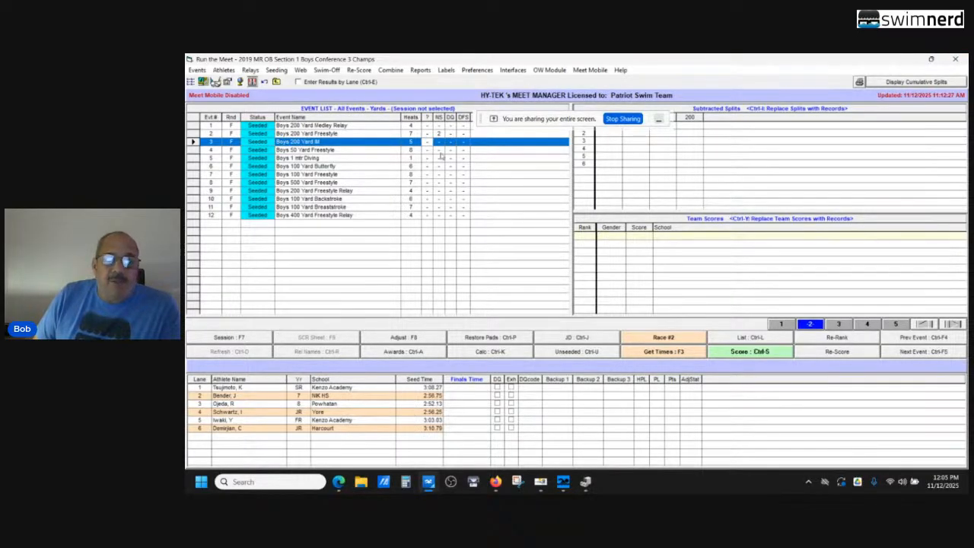
{"action": "left_click", "coordinate": [956, 60]}
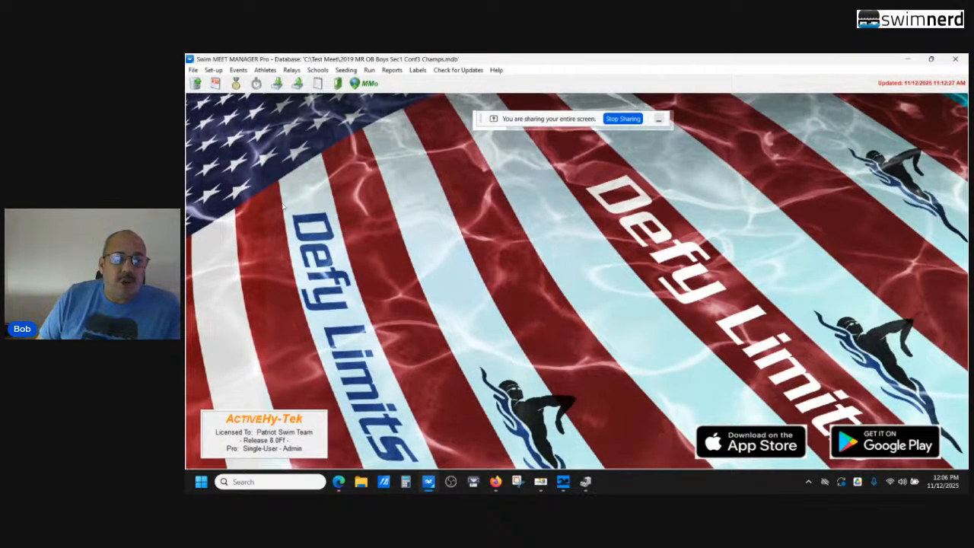
Start exporting the start lists for the scoreboard, choosing C:\Test Meet as the destination folder
{"action": "left_click", "coordinate": [192, 70]}
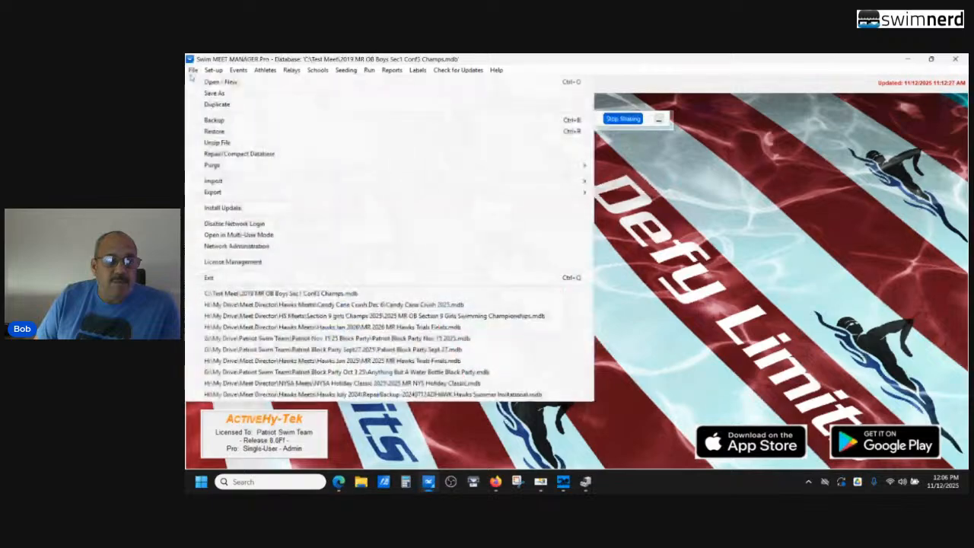
{"action": "mouse_move", "coordinate": [536, 192]}
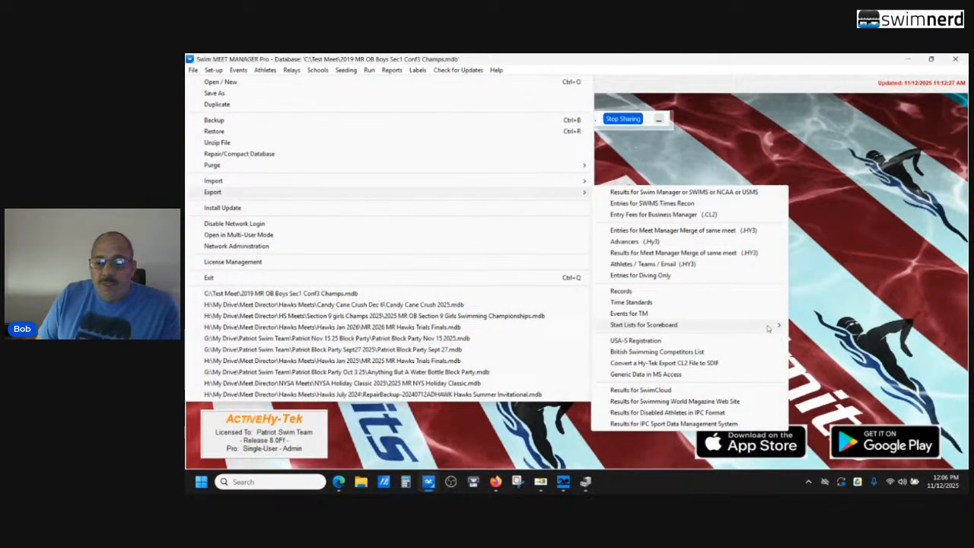
{"action": "mouse_move", "coordinate": [767, 327]}
{"action": "left_click", "coordinate": [818, 325]}
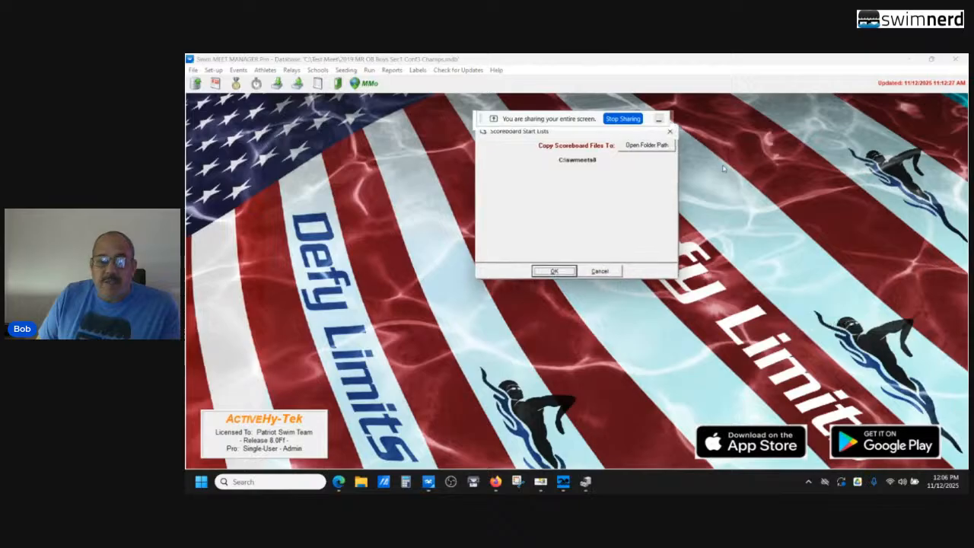
{"action": "left_click", "coordinate": [648, 147]}
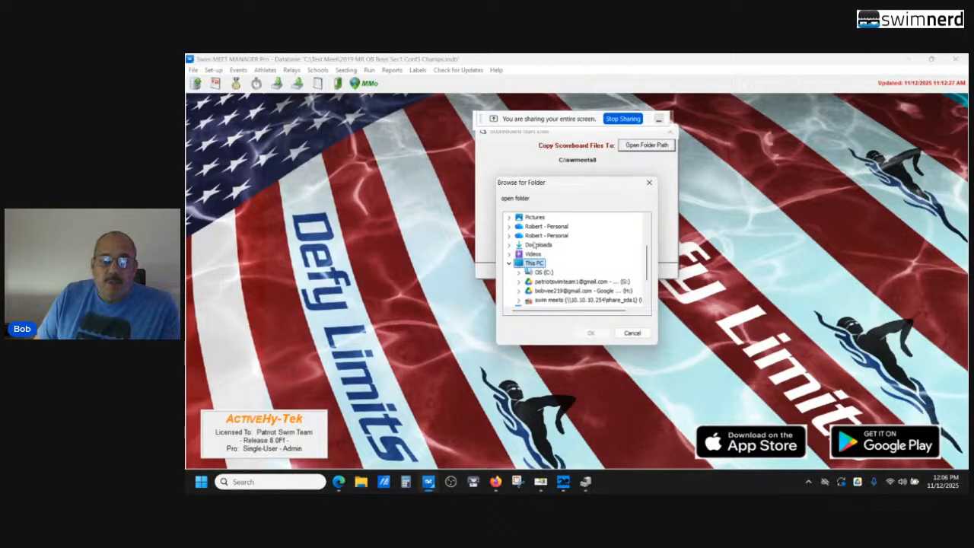
{"action": "double_click", "coordinate": [542, 273]}
{"action": "scroll", "coordinate": [571, 274], "scroll_direction": "down", "scroll_amount": 3}
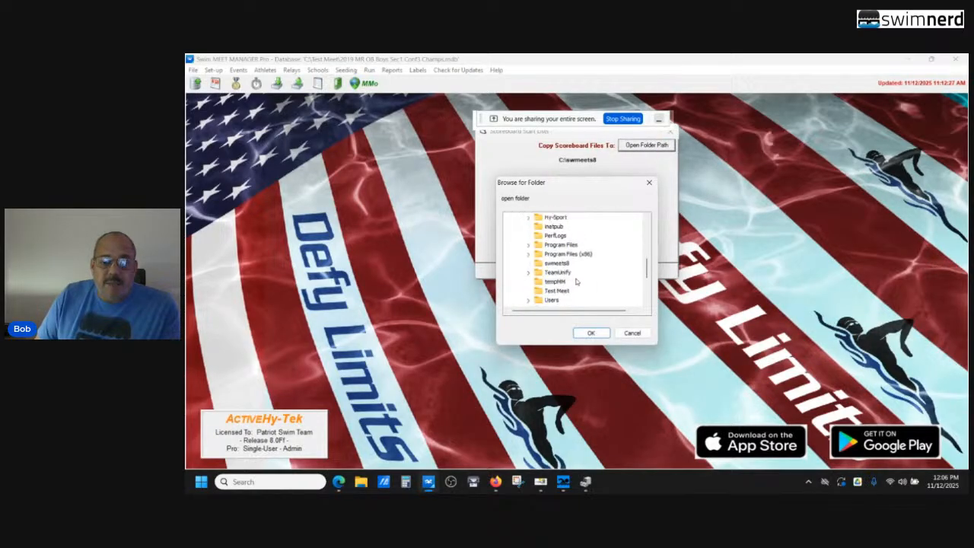
{"action": "left_click", "coordinate": [556, 290]}
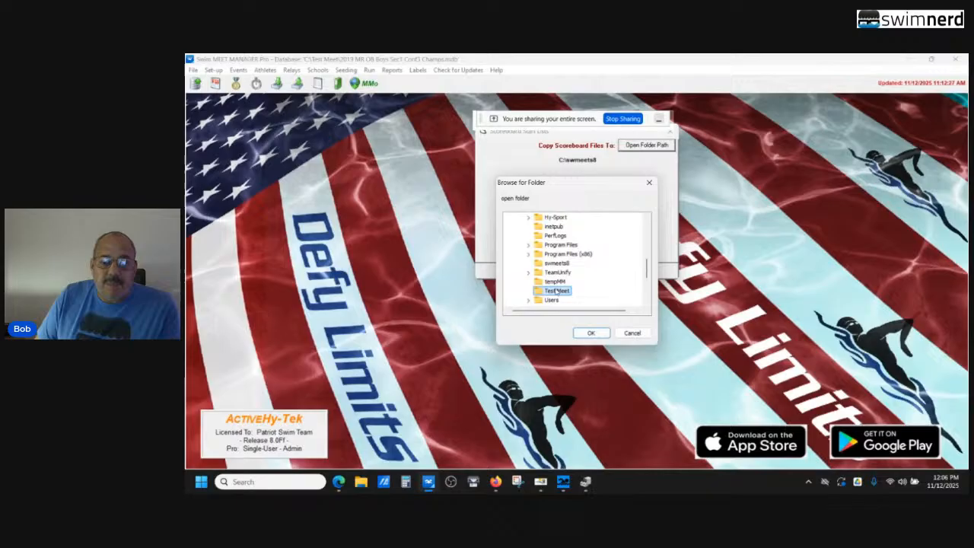
{"action": "left_click", "coordinate": [591, 333]}
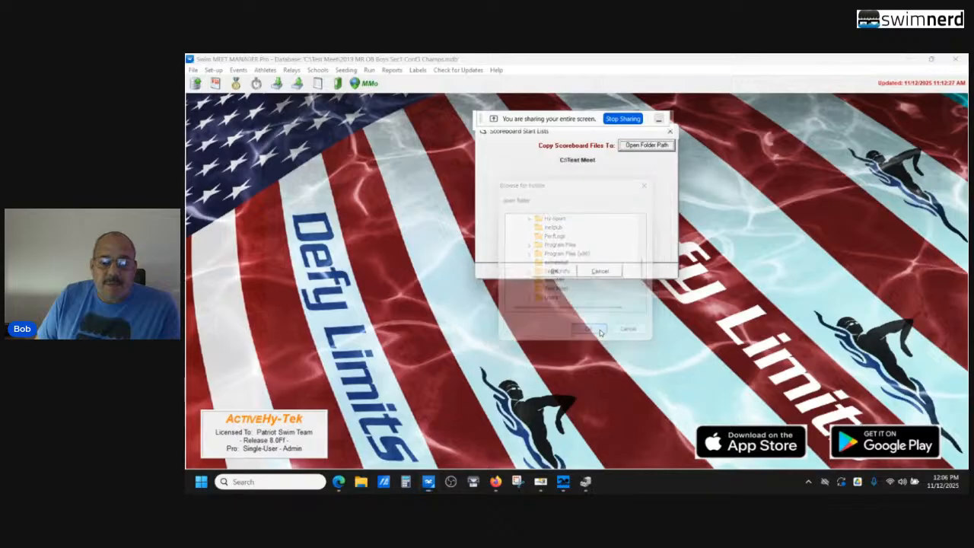
Export the scoreboard start lists for session 2, Swimming, to the chosen folder
{"action": "left_click", "coordinate": [555, 271]}
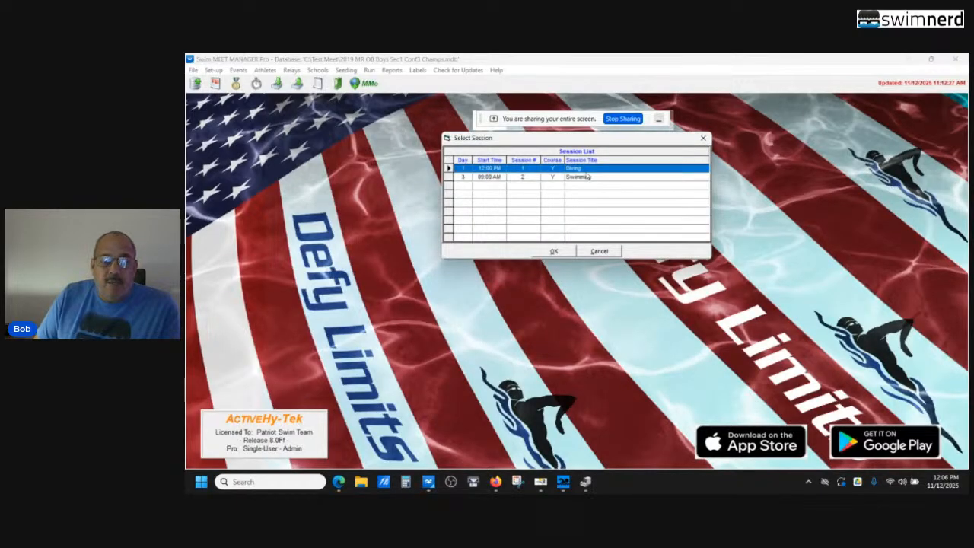
{"action": "left_click", "coordinate": [578, 178]}
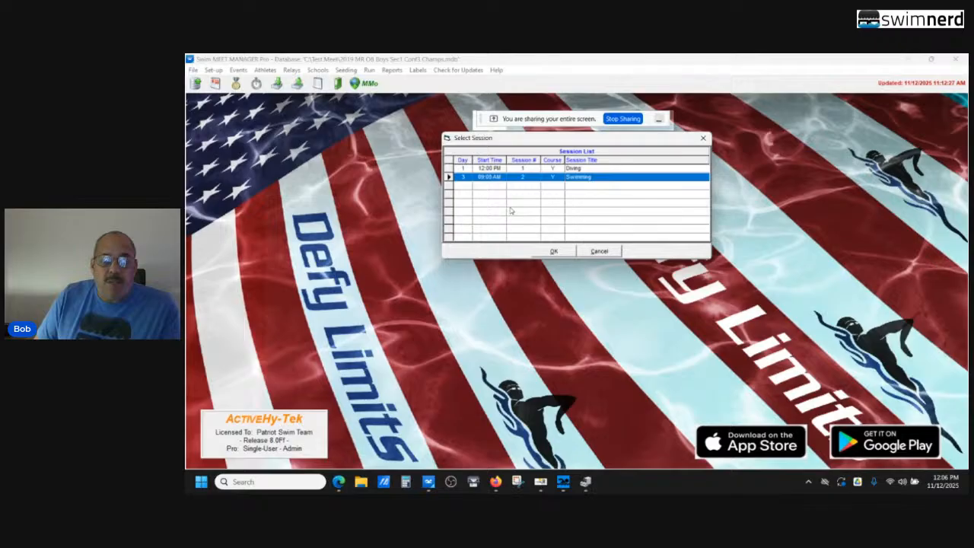
{"action": "left_click", "coordinate": [553, 252]}
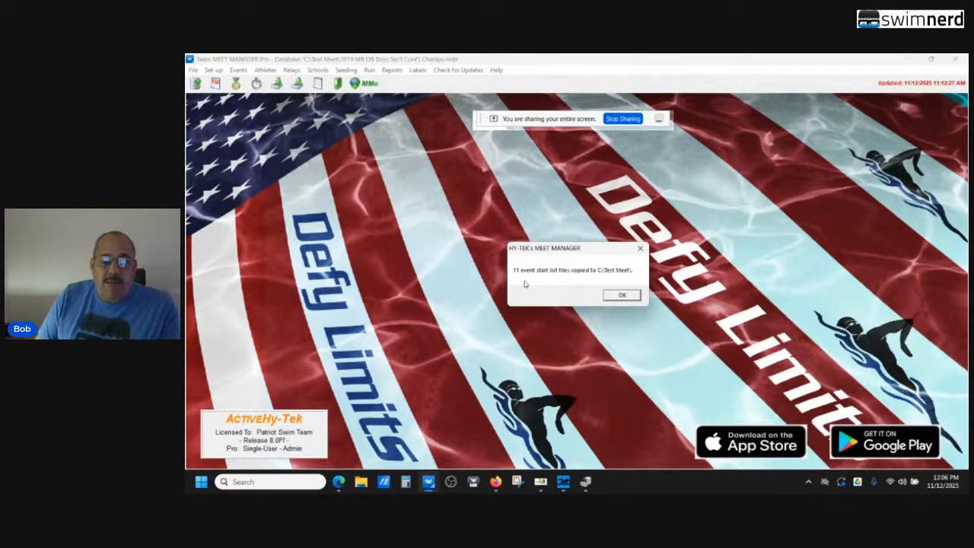
{"action": "left_click", "coordinate": [621, 295]}
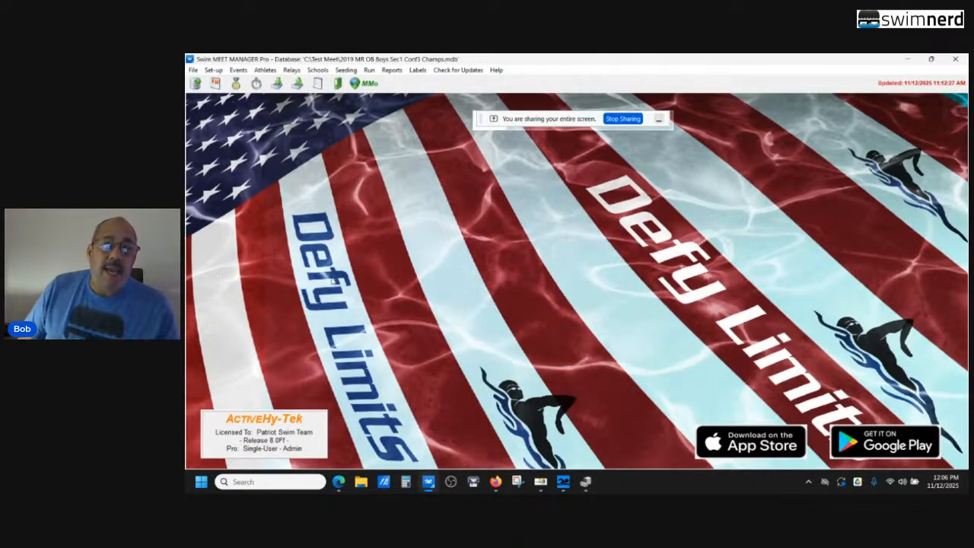
Reopen the Run screen, switch to Superior Swim Timing and examine the serial scoreboard settings in its timer configuration
{"action": "left_click", "coordinate": [370, 71]}
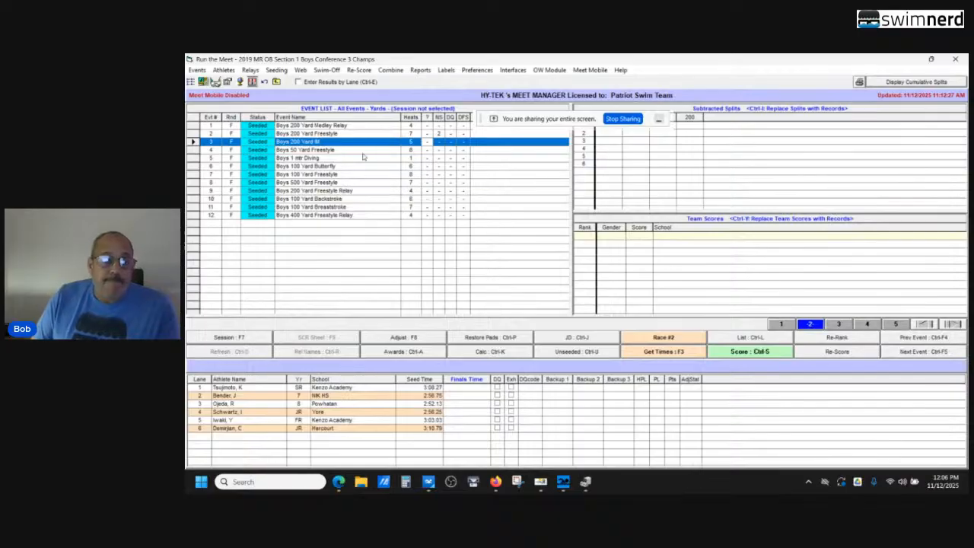
{"action": "mouse_move", "coordinate": [542, 487]}
{"action": "left_click", "coordinate": [542, 487]}
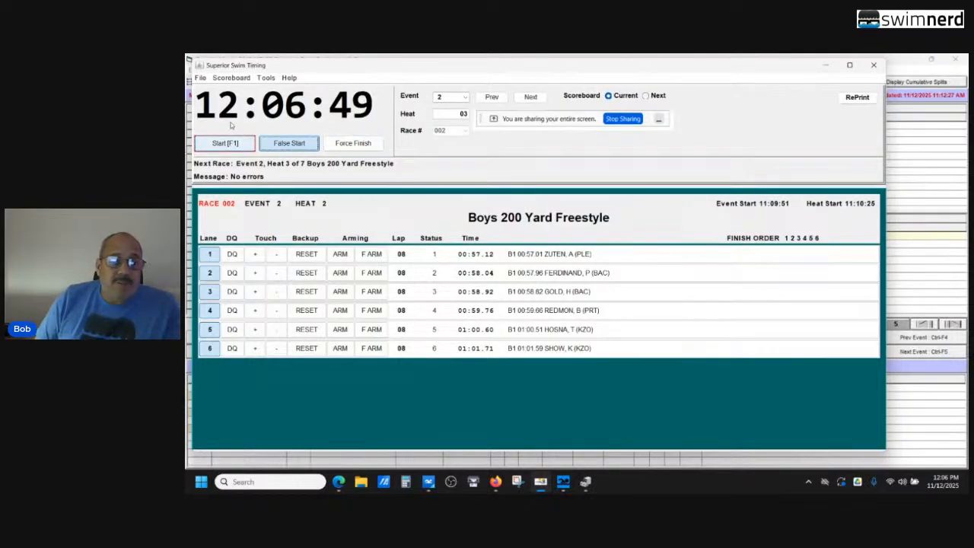
{"action": "left_click", "coordinate": [200, 78]}
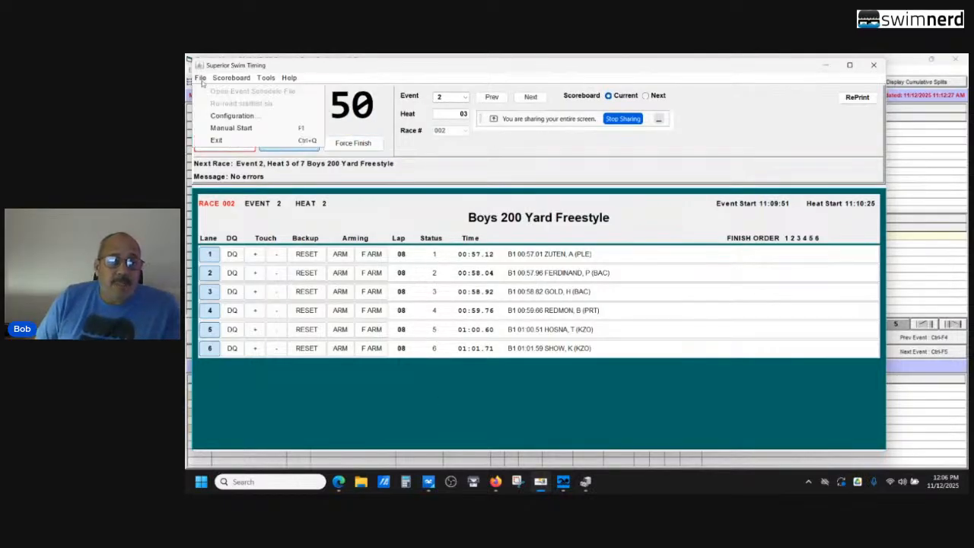
{"action": "left_click", "coordinate": [233, 115]}
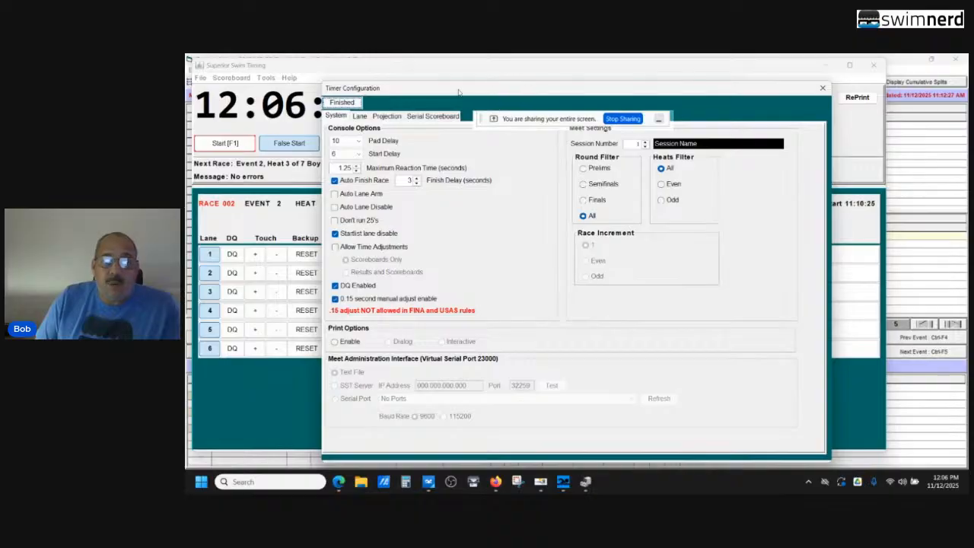
{"action": "left_click", "coordinate": [449, 119]}
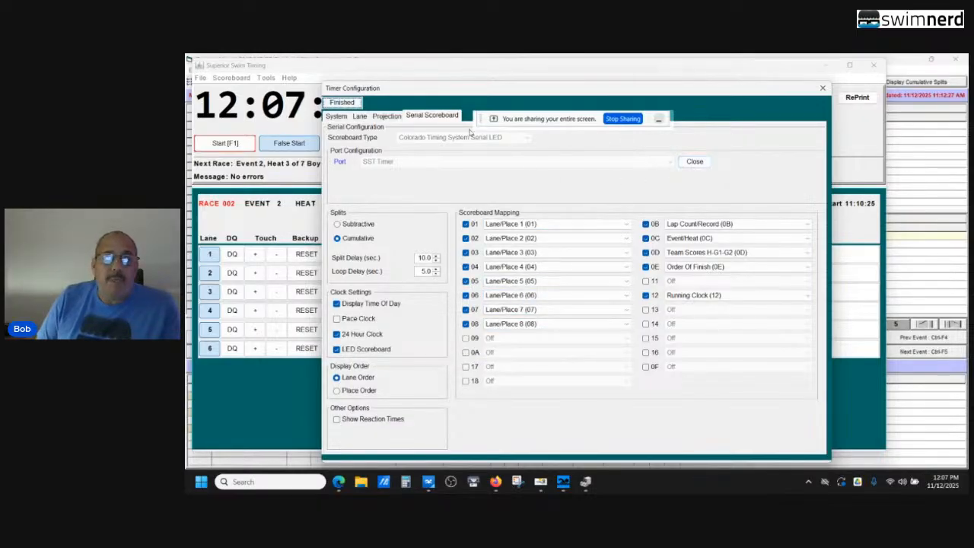
Try reversing the Near A Harness lane mapping in the lane configuration, and restore the normal lane order
{"action": "left_click", "coordinate": [361, 116]}
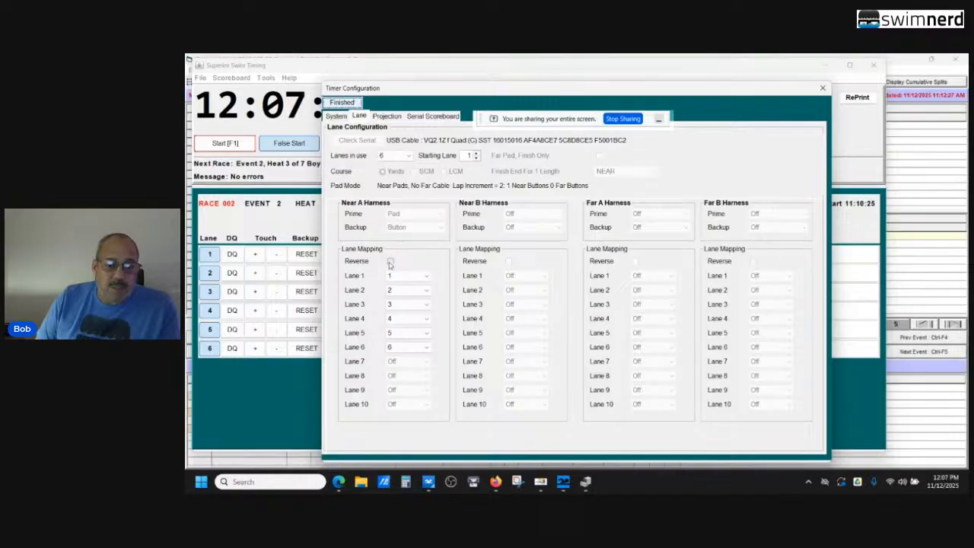
{"action": "left_click", "coordinate": [390, 262]}
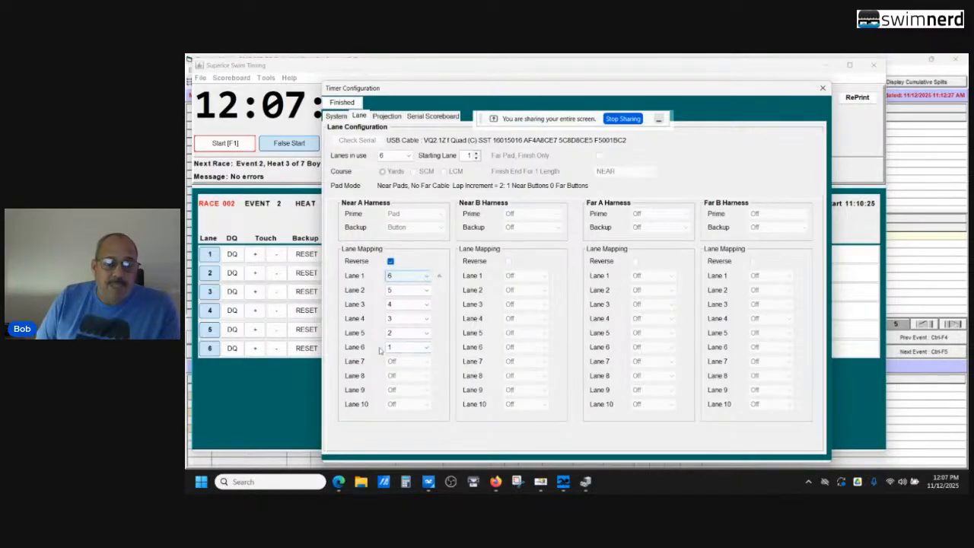
{"action": "left_click", "coordinate": [390, 262]}
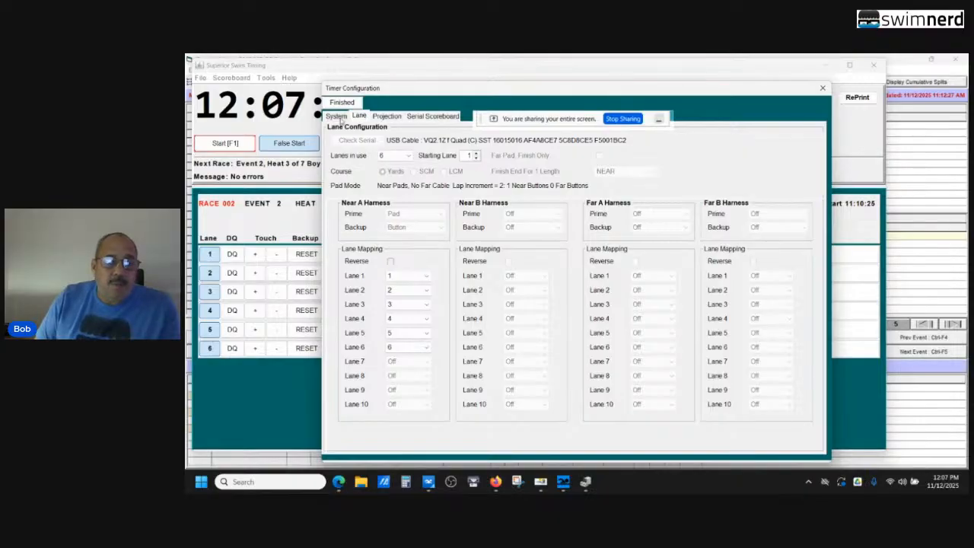
Review the console options and meet settings in the timer's system configuration, and close the configuration
{"action": "left_click", "coordinate": [339, 118]}
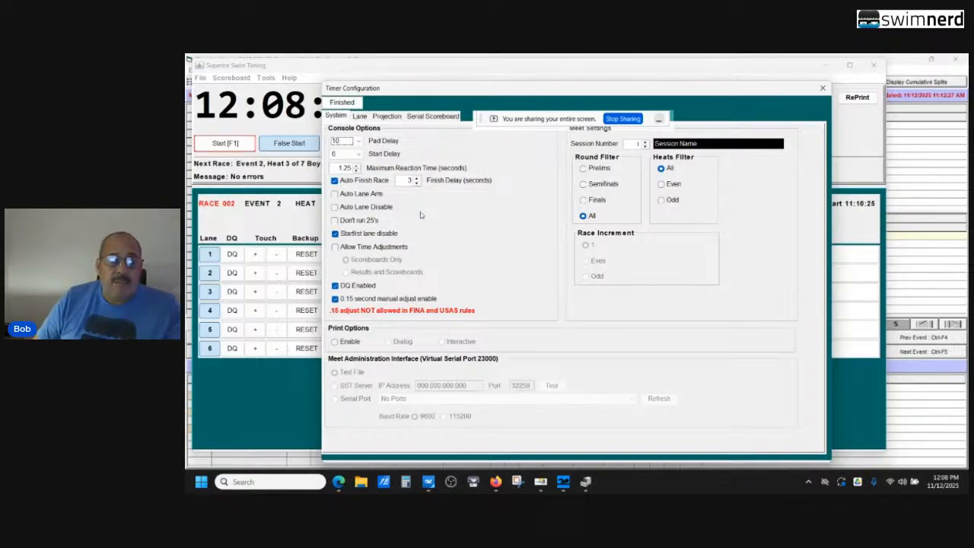
{"action": "left_click", "coordinate": [342, 103]}
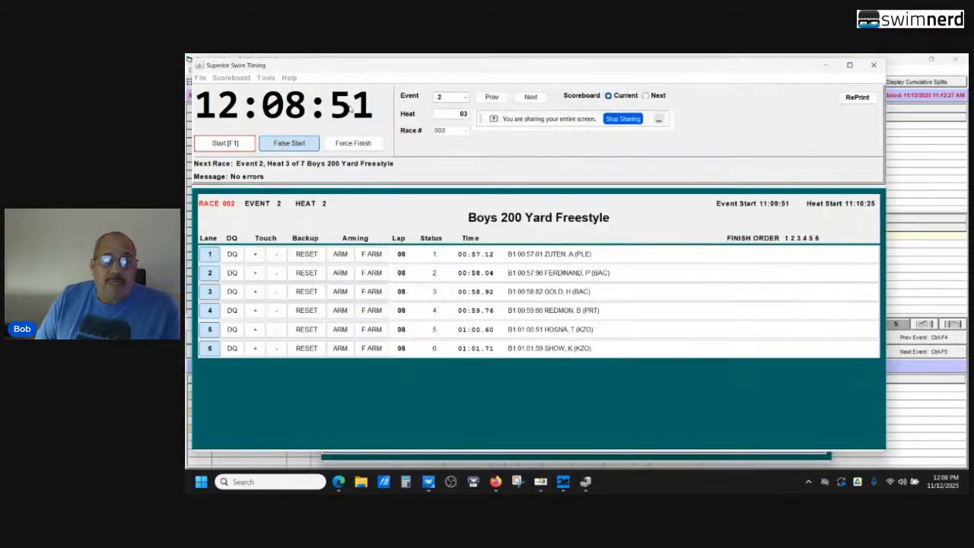
{"action": "left_click", "coordinate": [200, 79]}
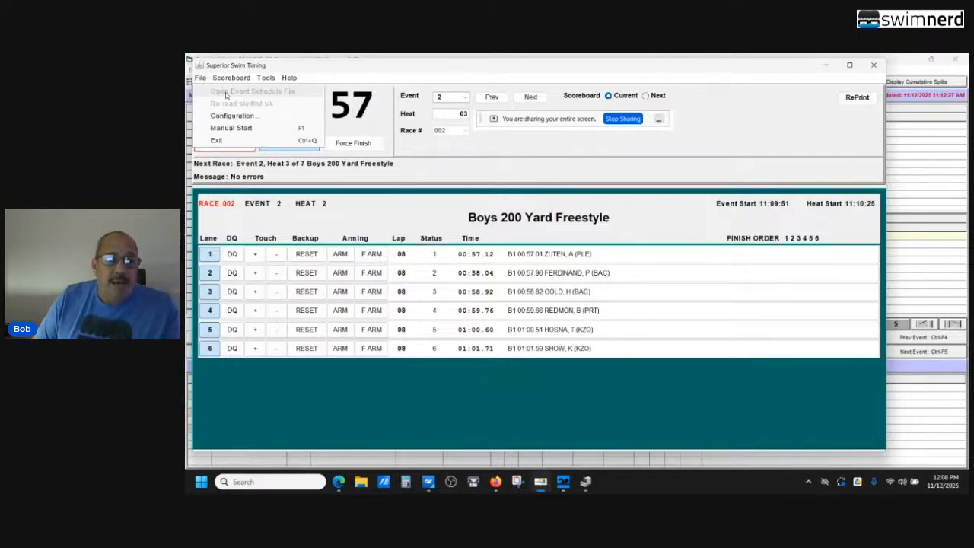
Examine the exported start lists, event schedule and race files in C:\Test Meet, and close the folder window
{"action": "left_click", "coordinate": [366, 487]}
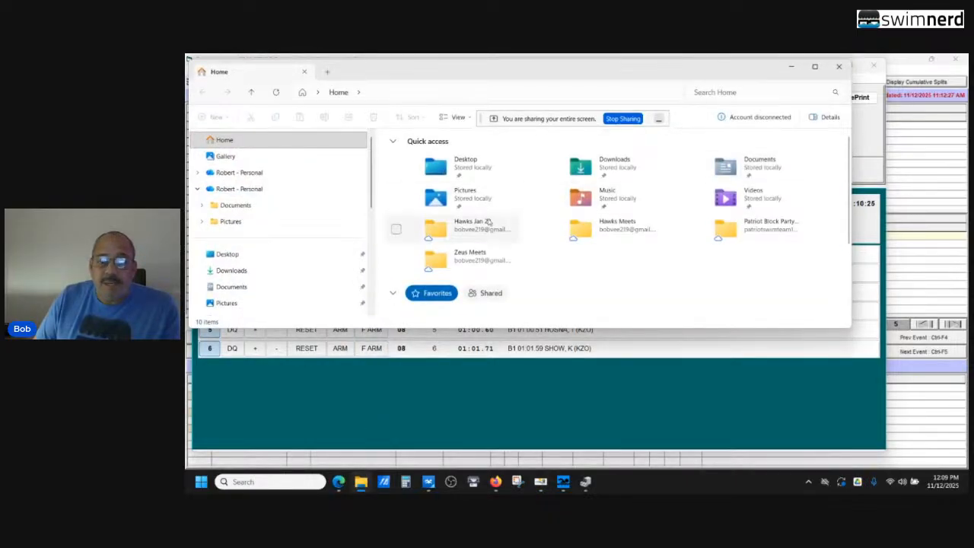
{"action": "scroll", "coordinate": [373, 153], "scroll_direction": "down", "scroll_amount": 5}
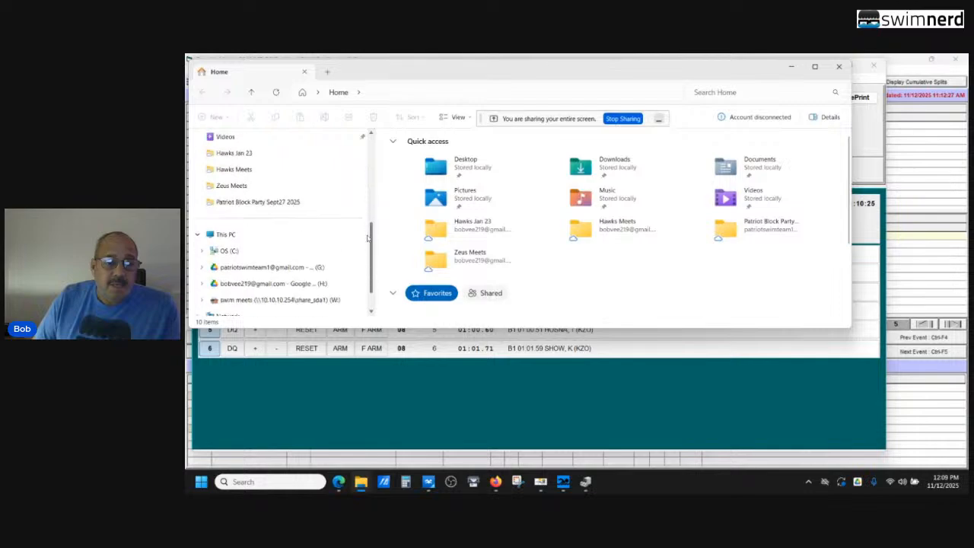
{"action": "left_click", "coordinate": [245, 254]}
{"action": "scroll", "coordinate": [435, 239], "scroll_direction": "down", "scroll_amount": 3}
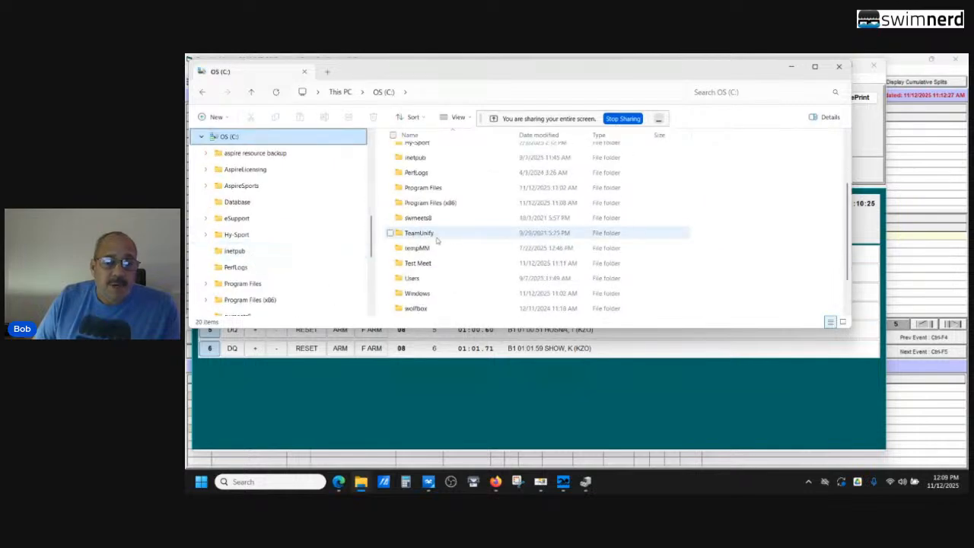
{"action": "double_click", "coordinate": [418, 263]}
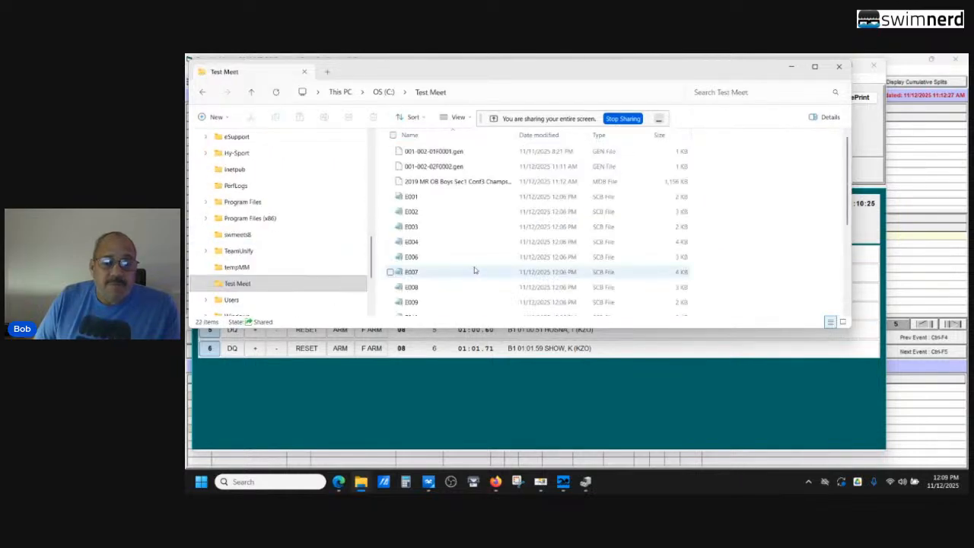
{"action": "scroll", "coordinate": [469, 254], "scroll_direction": "down", "scroll_amount": 4}
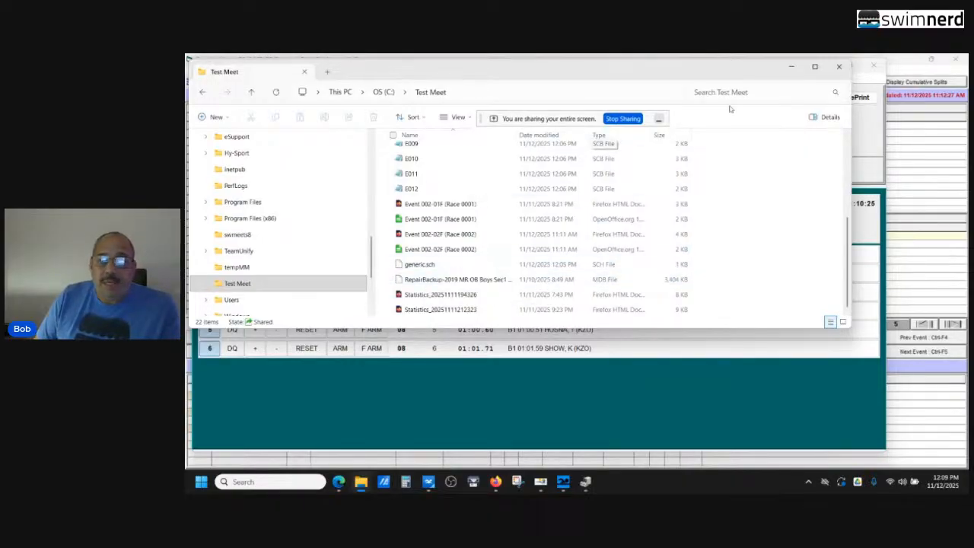
{"action": "left_click", "coordinate": [838, 67]}
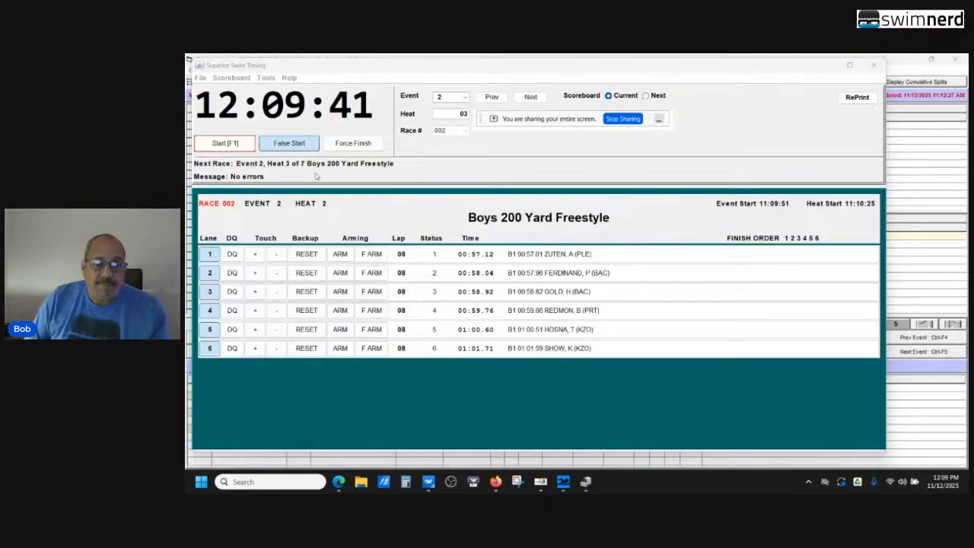
Start the race for event 2, heat 3, and reset the backup time in lane 2
{"action": "left_click", "coordinate": [225, 143]}
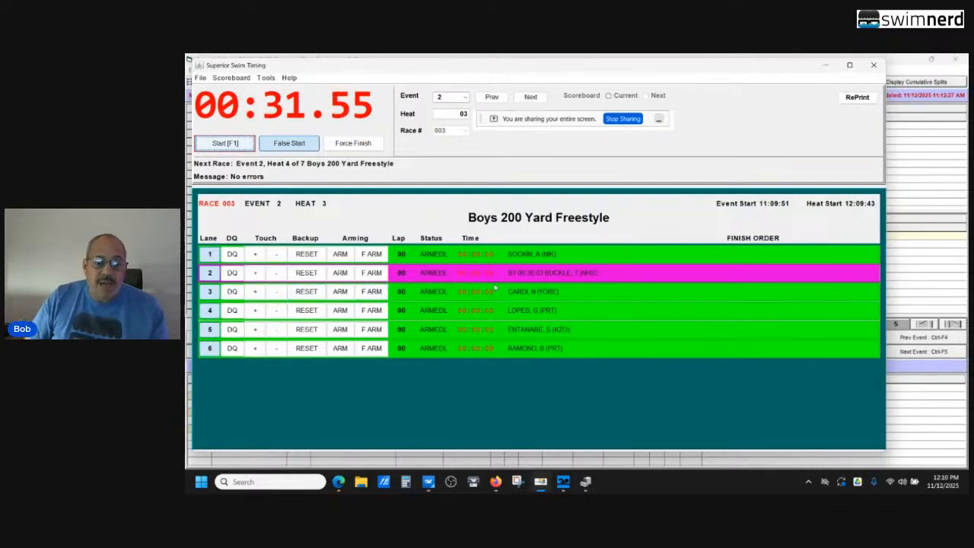
{"action": "left_click", "coordinate": [307, 273]}
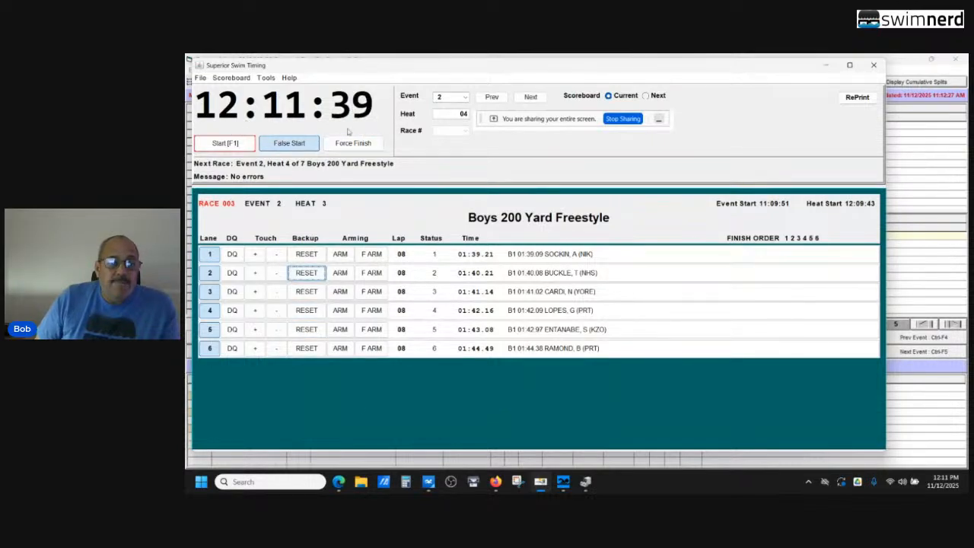
{"action": "mouse_move", "coordinate": [347, 132]}
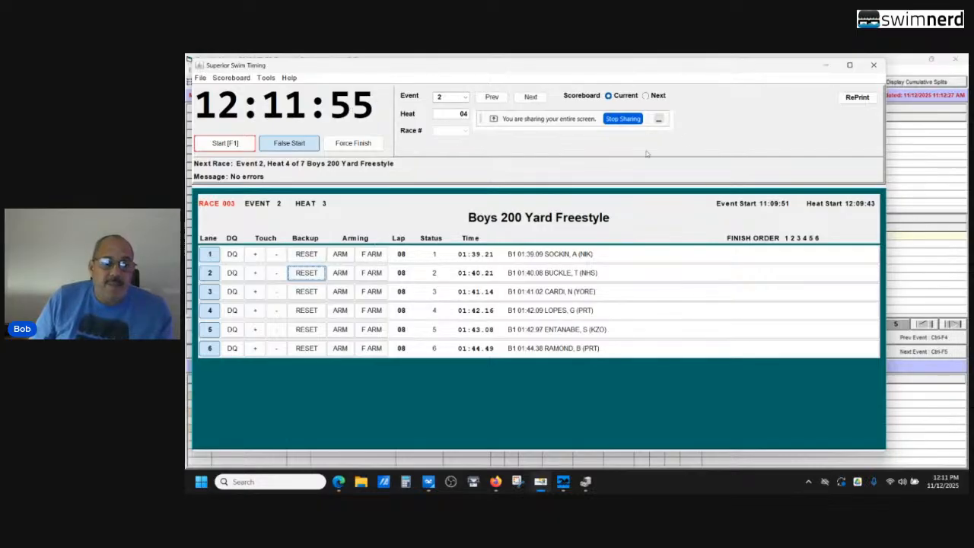
Switch to Meet Manager, retrieve race 3 into event 3, heat 2, and accept the times despite the event mismatch
{"action": "left_click", "coordinate": [826, 66]}
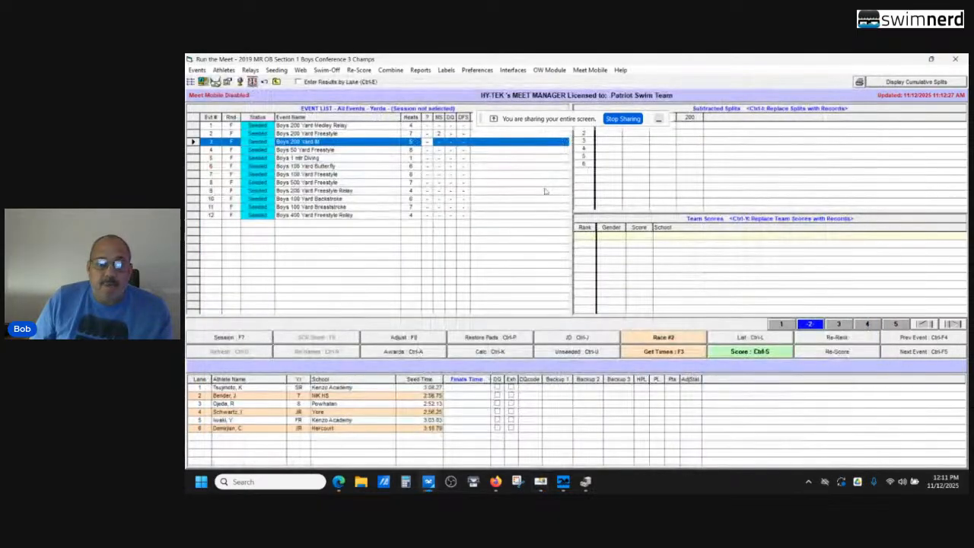
{"action": "left_click", "coordinate": [666, 340]}
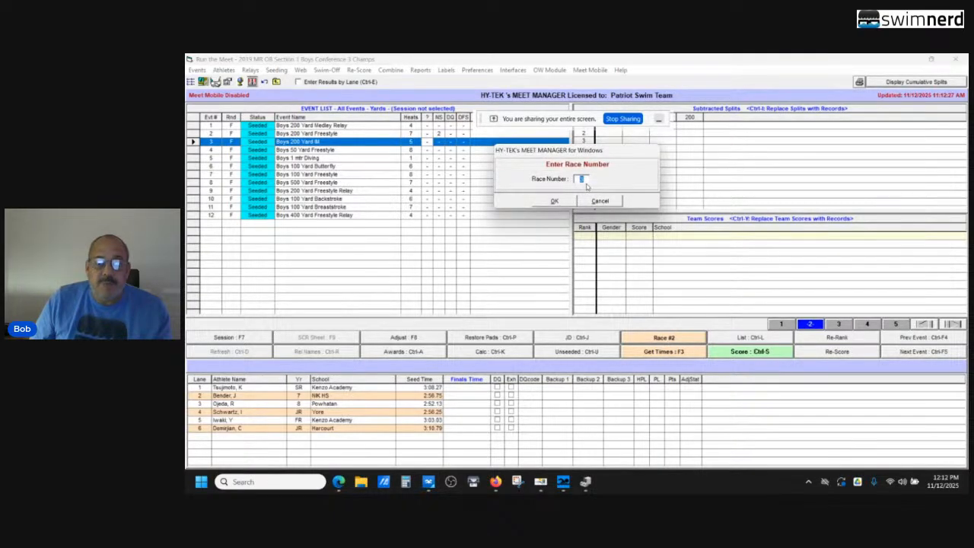
{"action": "left_click", "coordinate": [554, 202]}
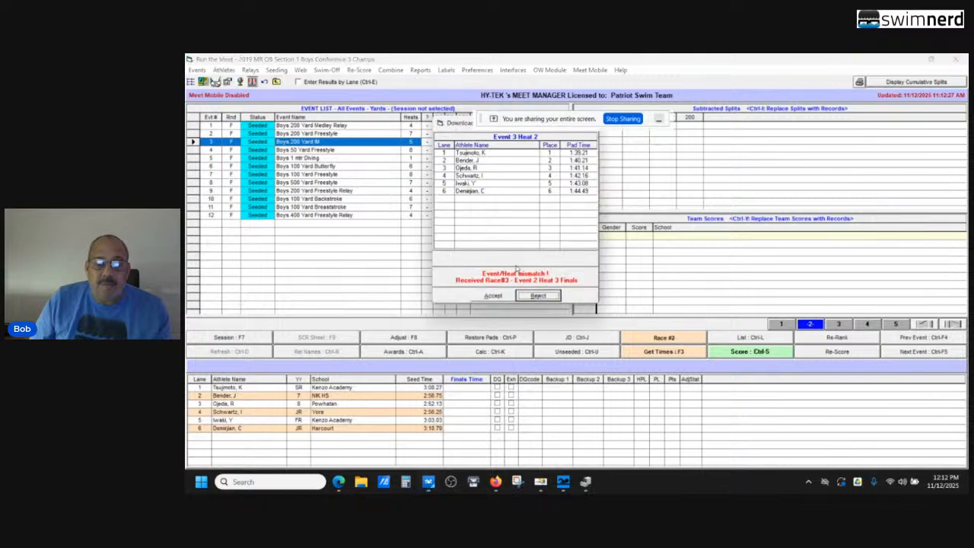
{"action": "left_click", "coordinate": [493, 296]}
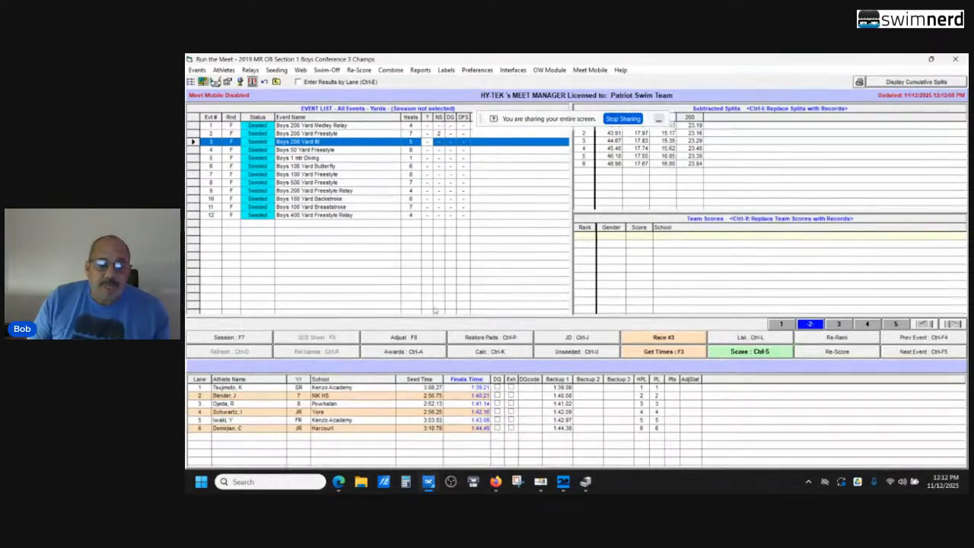
Select event 4, Boys 50 Yard Freestyle, in the event list and switch to Superior Swim Timing
{"action": "mouse_move", "coordinate": [542, 482]}
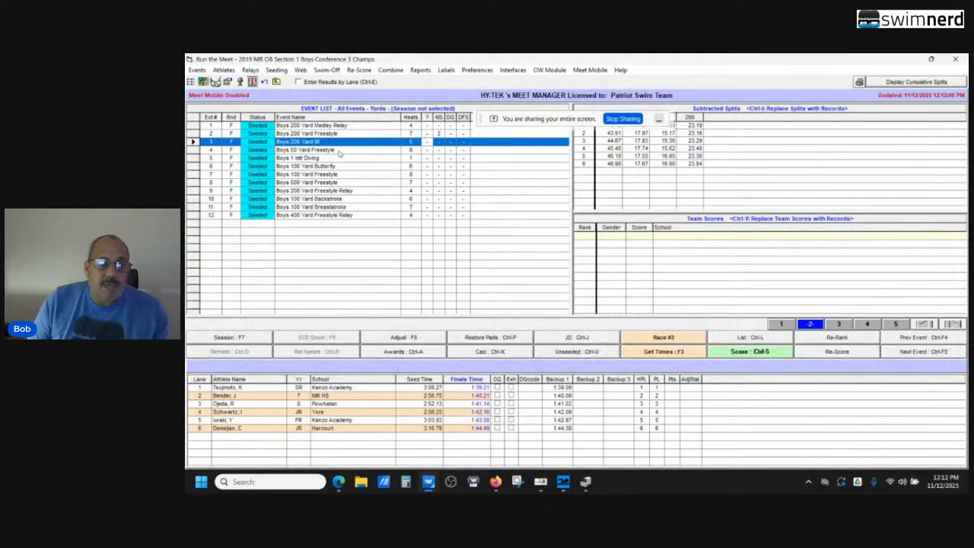
{"action": "left_click", "coordinate": [339, 150]}
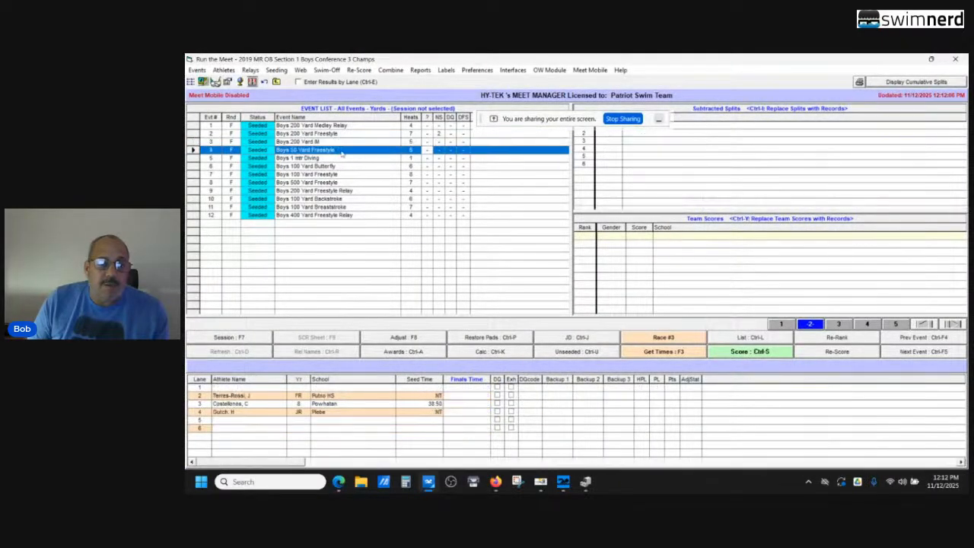
{"action": "left_click", "coordinate": [540, 482]}
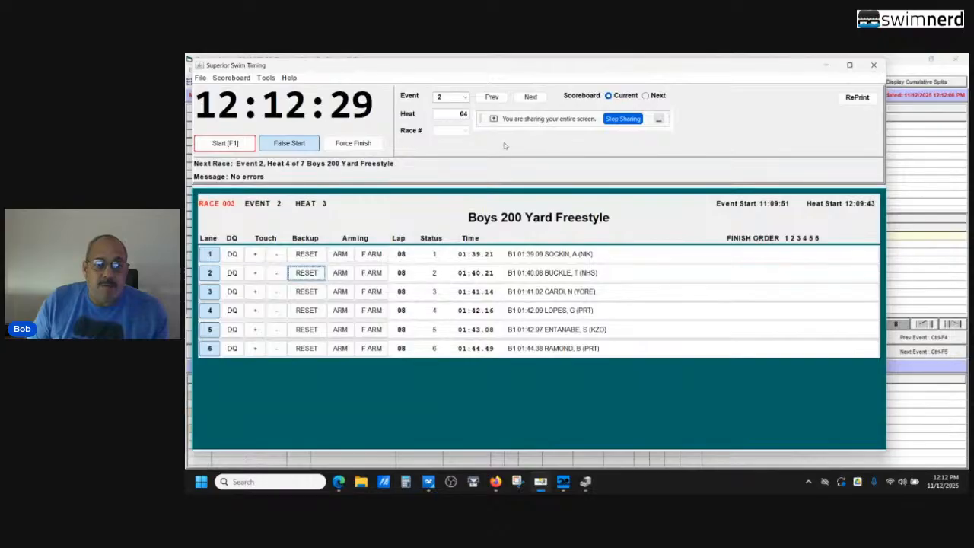
Set the current event to 4, Boys 50 Yard Freestyle, and start the race for heat 1
{"action": "left_click", "coordinate": [465, 97]}
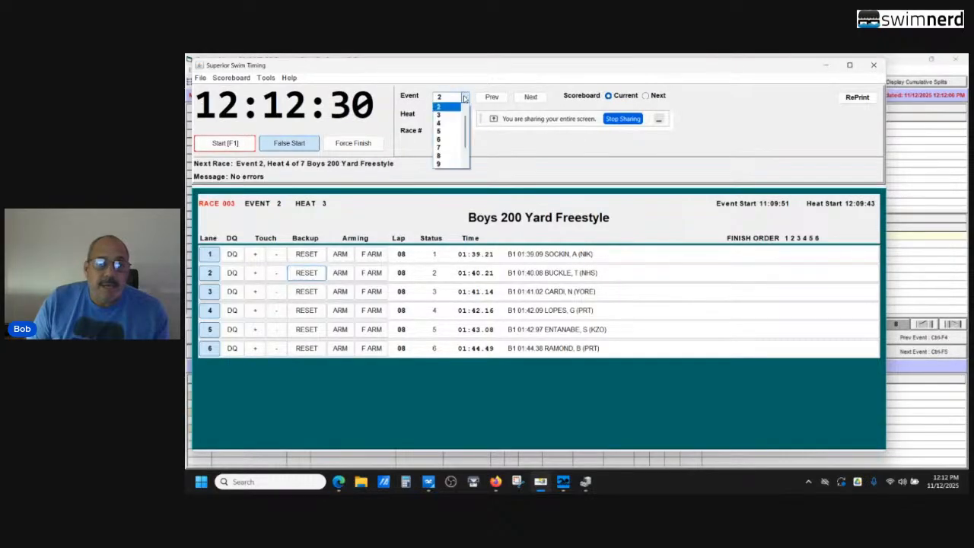
{"action": "left_click", "coordinate": [455, 131]}
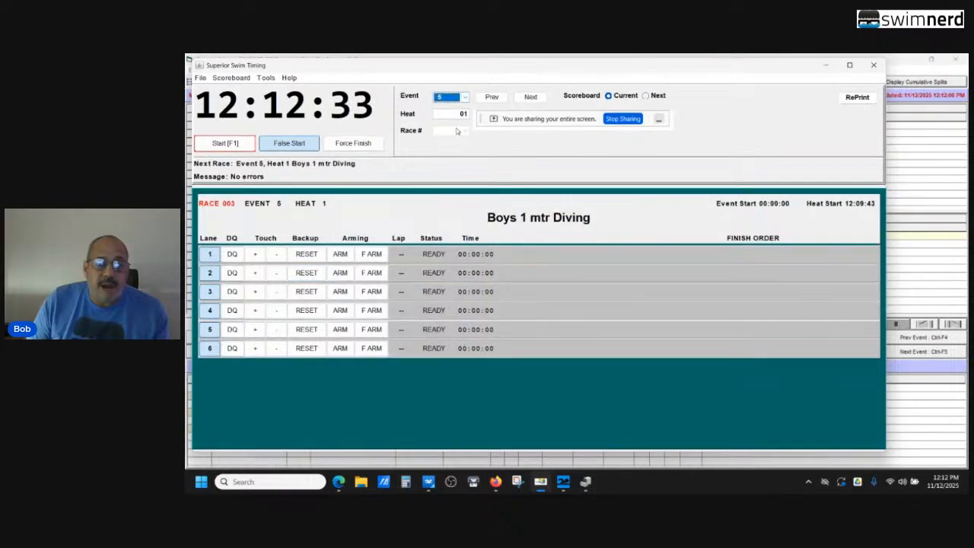
{"action": "left_click", "coordinate": [465, 98]}
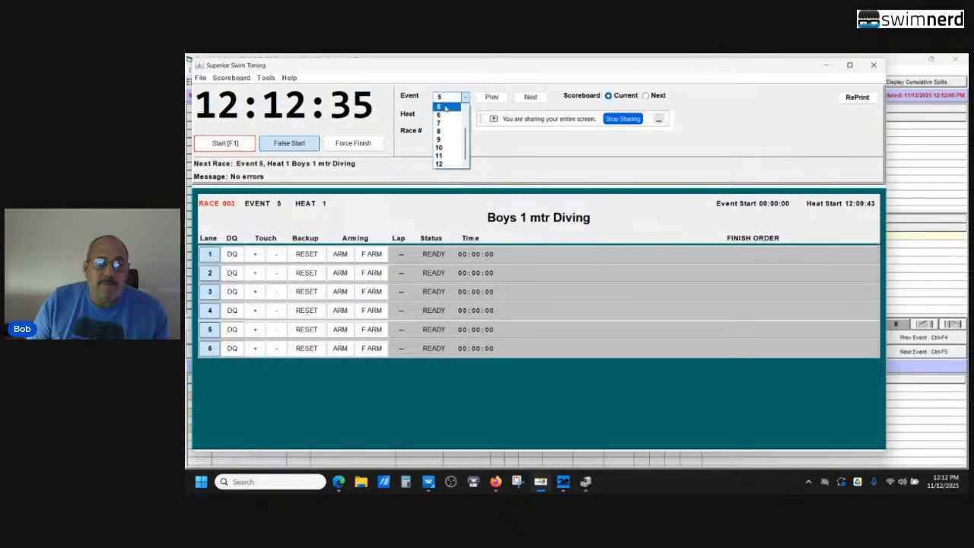
{"action": "left_click", "coordinate": [442, 115]}
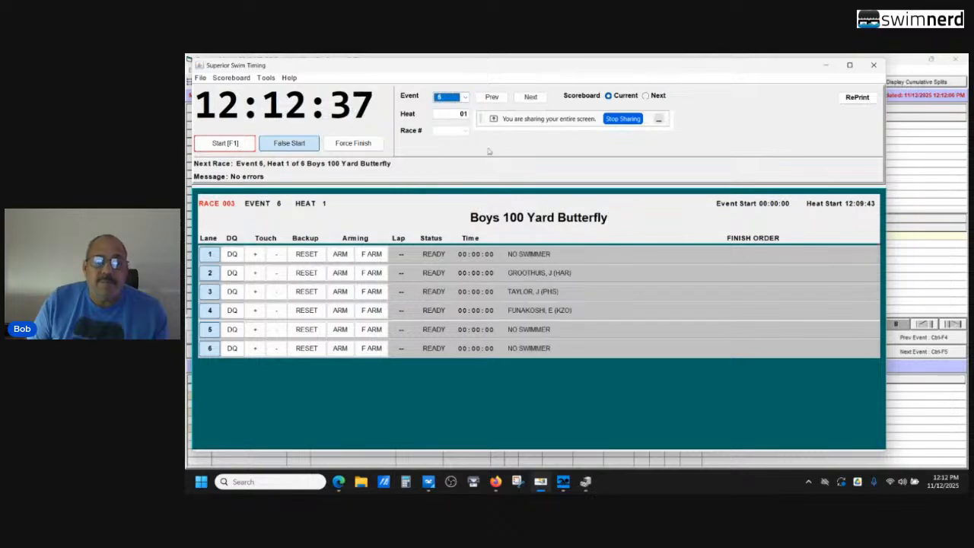
{"action": "left_click", "coordinate": [463, 99]}
{"action": "left_click", "coordinate": [447, 107]}
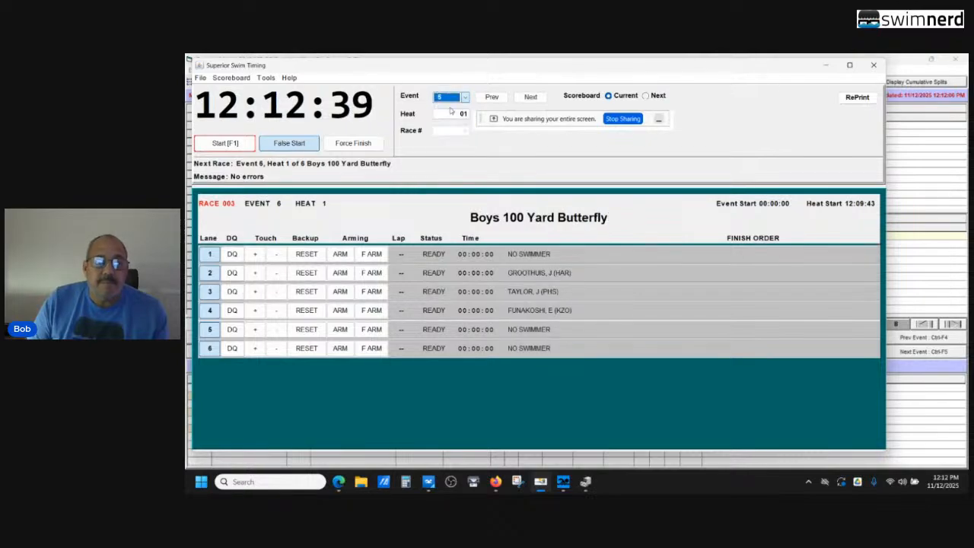
{"action": "left_click", "coordinate": [465, 97]}
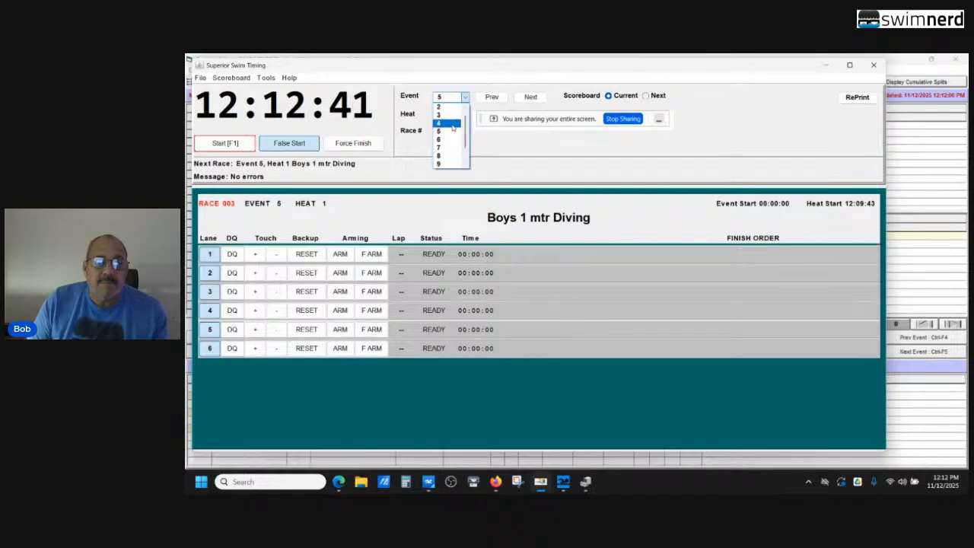
{"action": "left_click", "coordinate": [453, 130]}
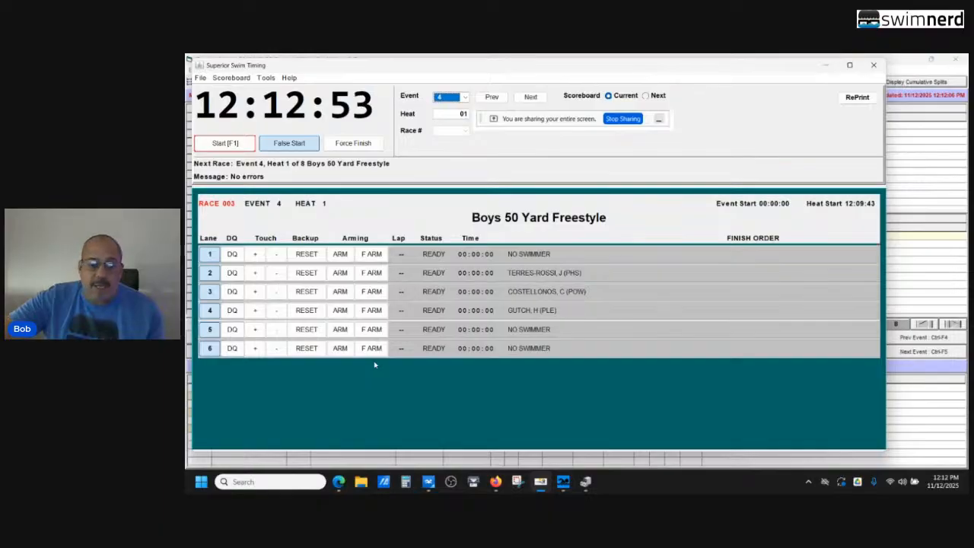
{"action": "key", "text": "F1"}
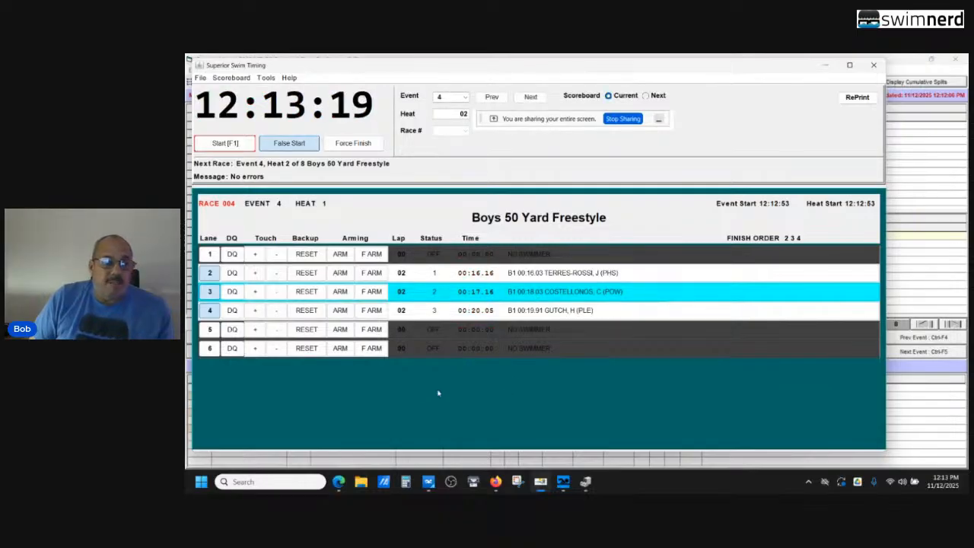
Return to Meet Manager and retrieve the race 4 times into heat 1 of the Boys 50 Yard Freestyle
{"action": "left_click", "coordinate": [923, 158]}
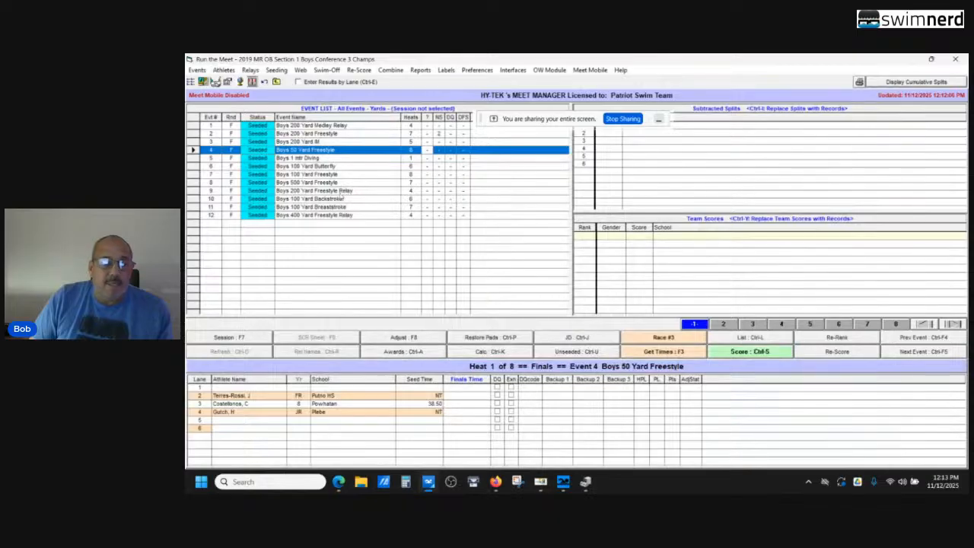
{"action": "left_click", "coordinate": [630, 348]}
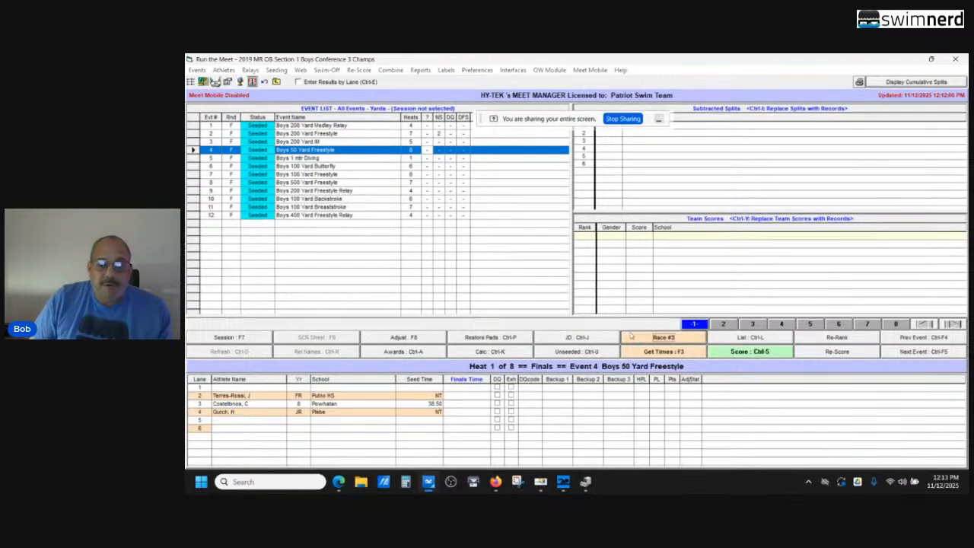
{"action": "left_click", "coordinate": [552, 201]}
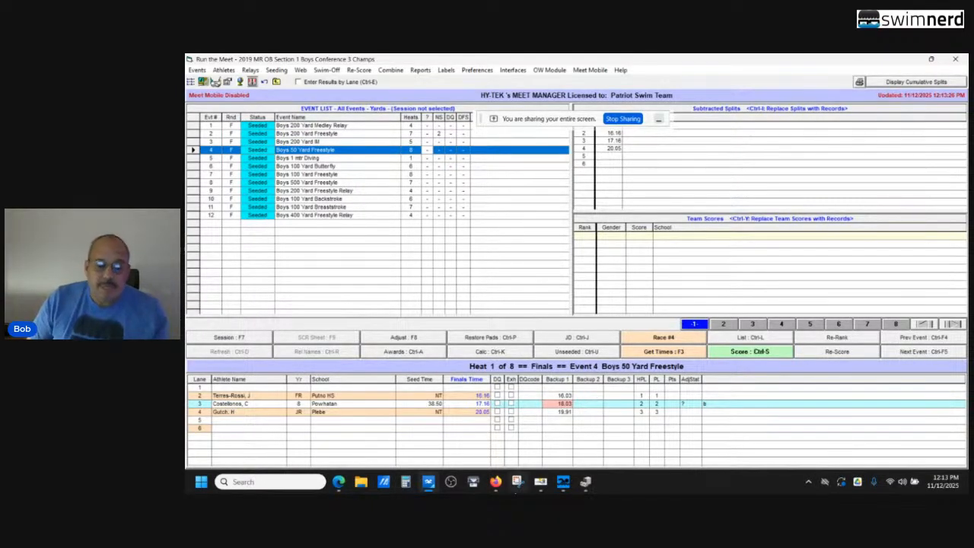
Check the StreamYard Studio browser window, and preview the open Aspire Sports and Scoreboard windows
{"action": "mouse_move", "coordinate": [494, 482]}
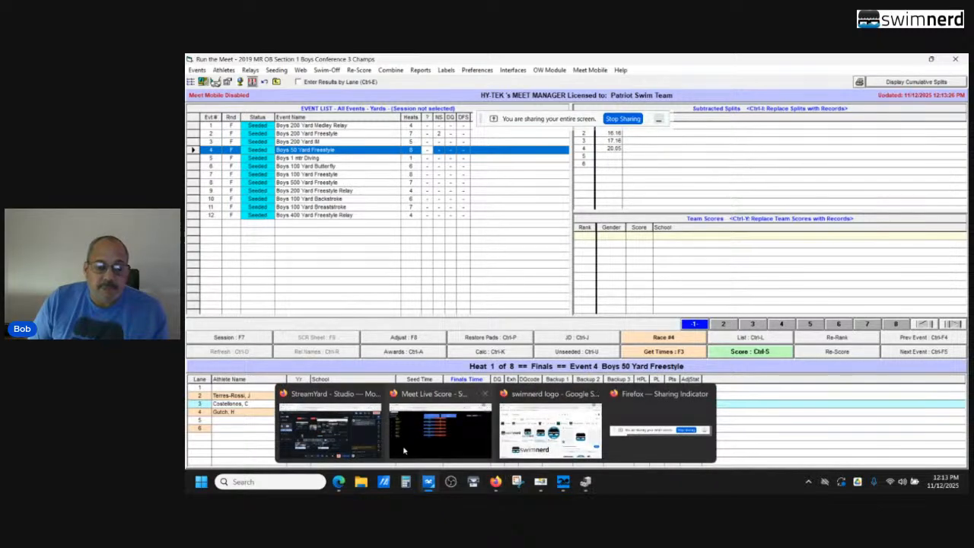
{"action": "left_click", "coordinate": [330, 428]}
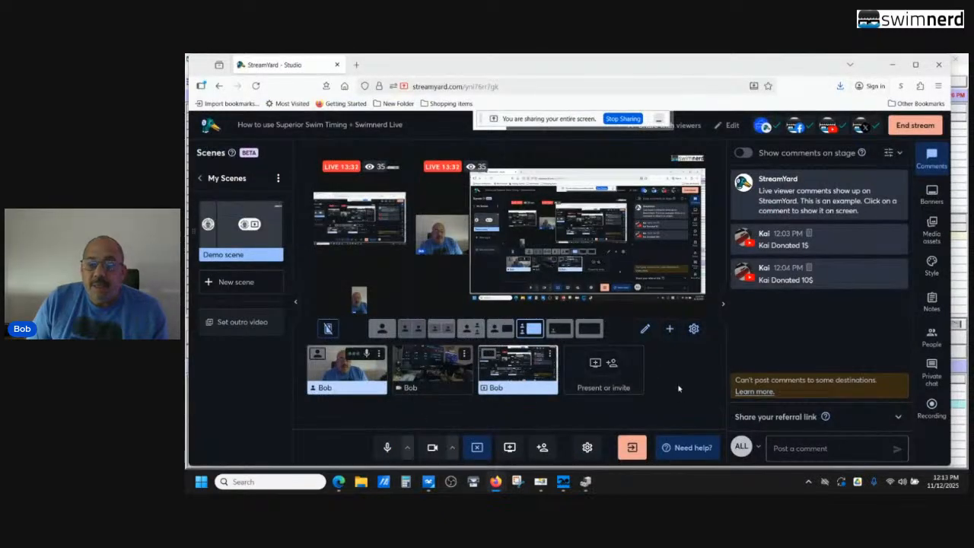
{"action": "left_click", "coordinate": [891, 64]}
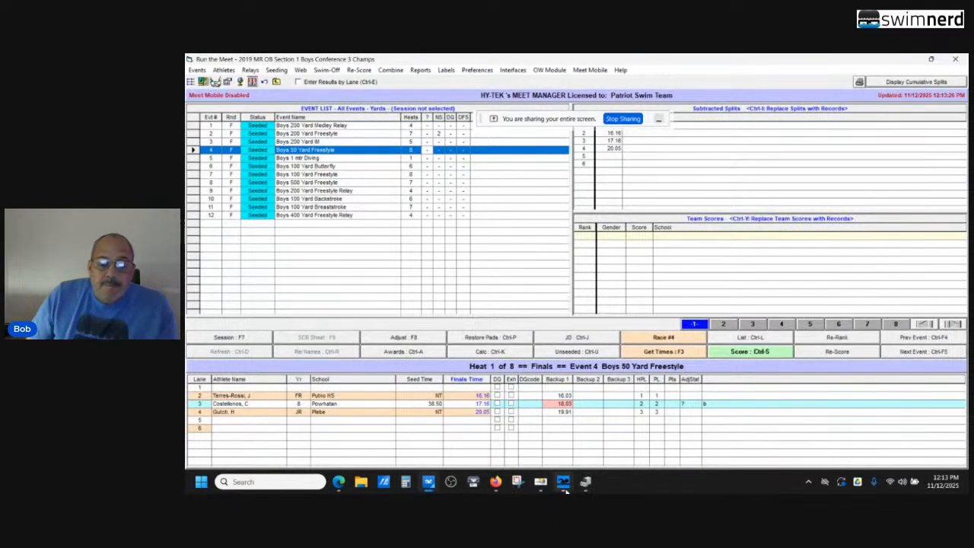
{"action": "mouse_move", "coordinate": [559, 492]}
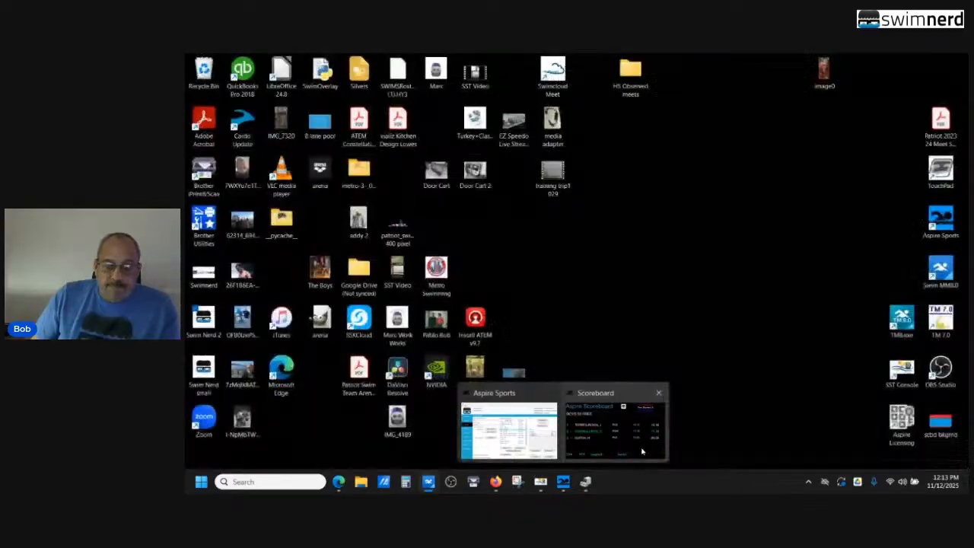
{"action": "mouse_move", "coordinate": [508, 430]}
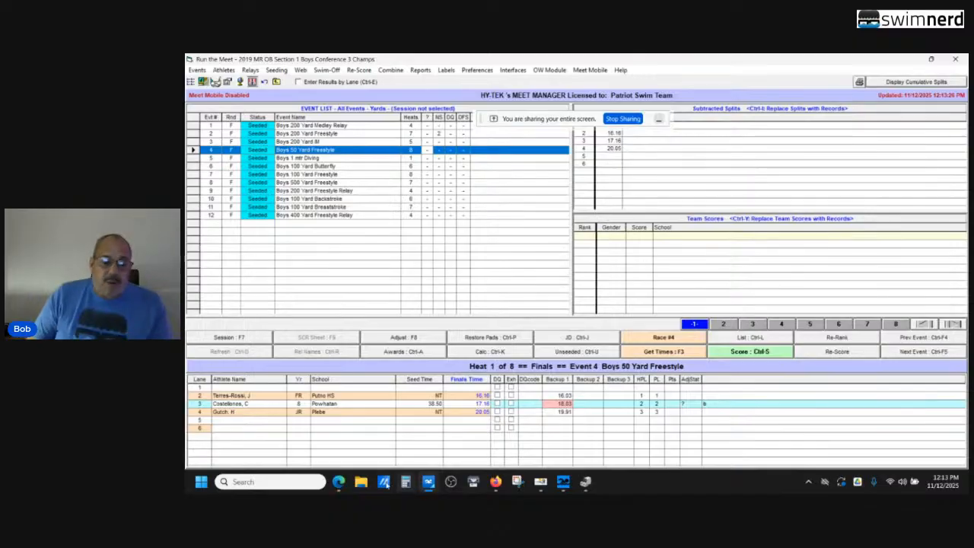
Open the Test Meet folder on the C: drive in a maximized File Explorer window
{"action": "left_click", "coordinate": [362, 479]}
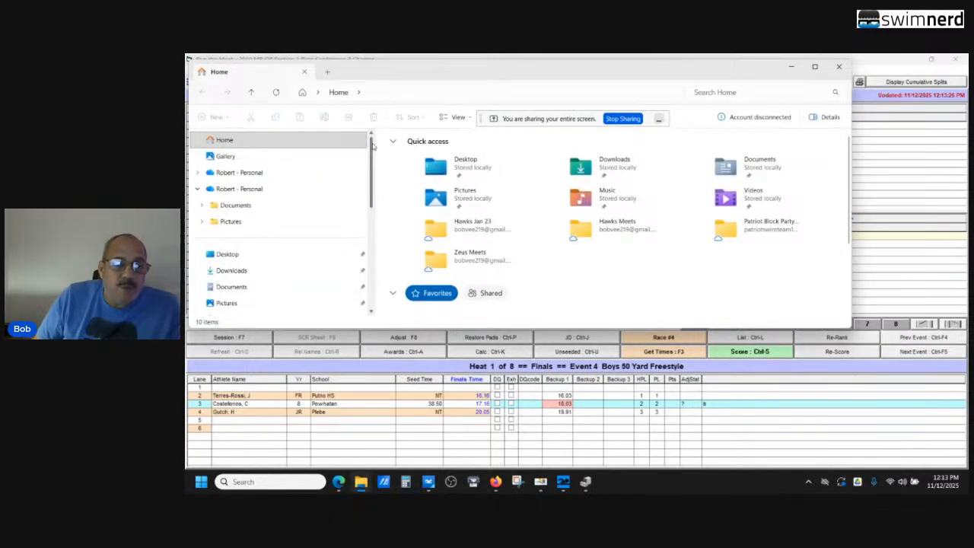
{"action": "left_click_drag", "start_coordinate": [373, 146], "coordinate": [377, 239]}
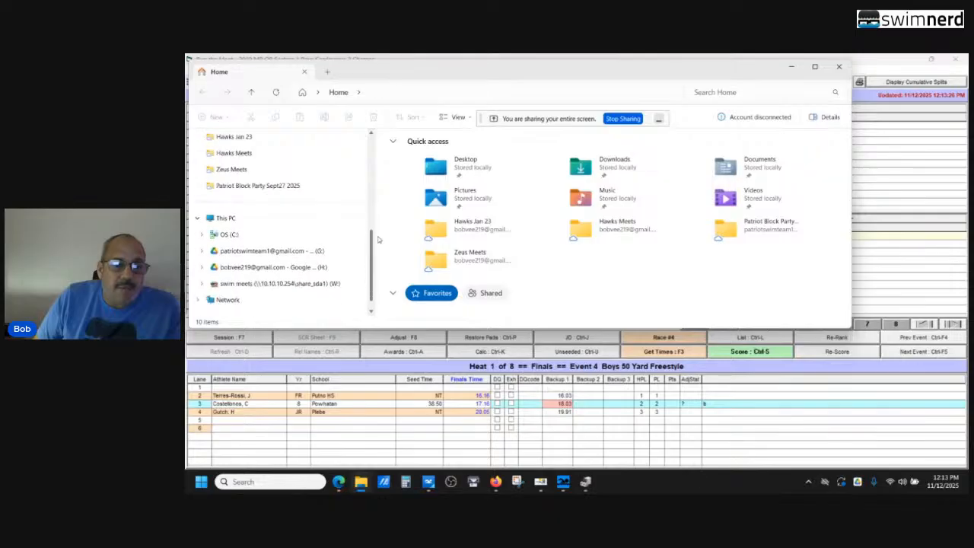
{"action": "left_click", "coordinate": [229, 234]}
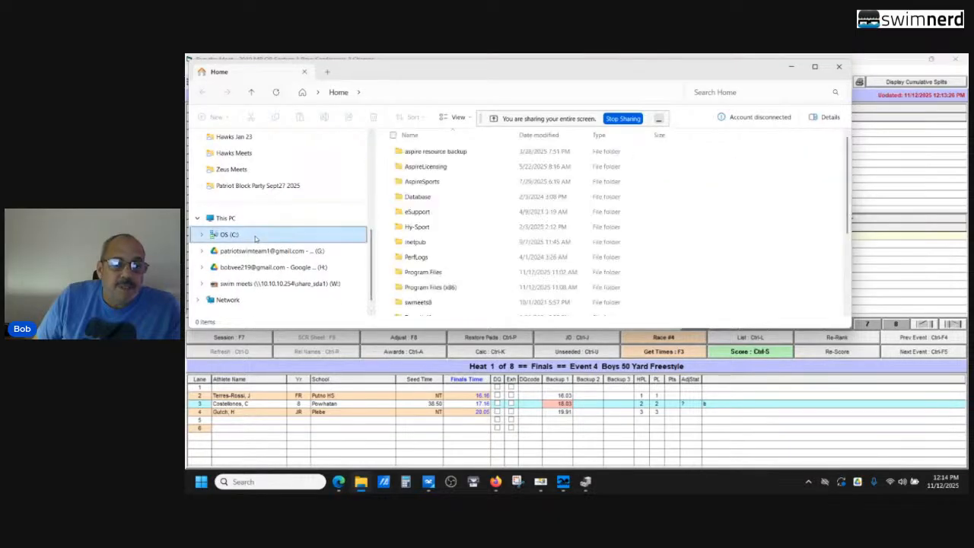
{"action": "left_click", "coordinate": [815, 67]}
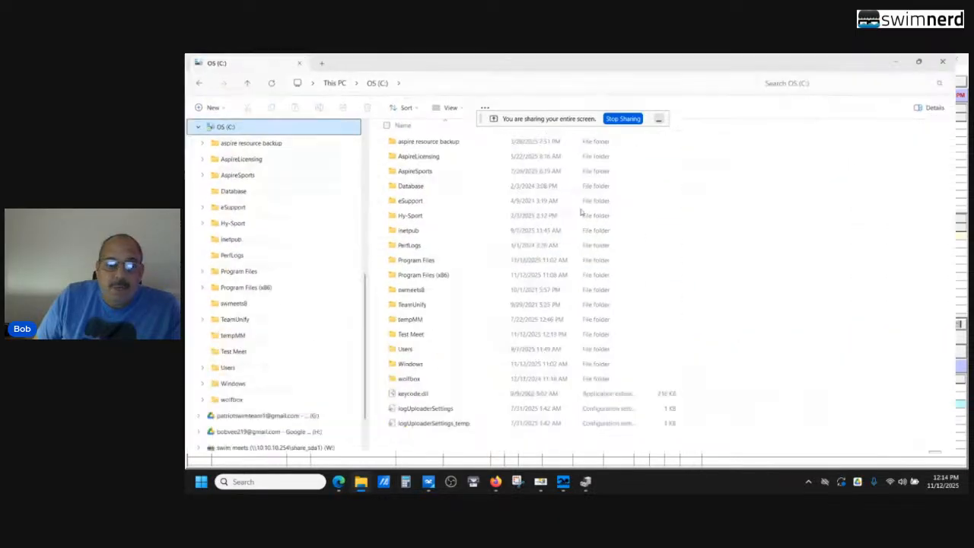
{"action": "double_click", "coordinate": [428, 340]}
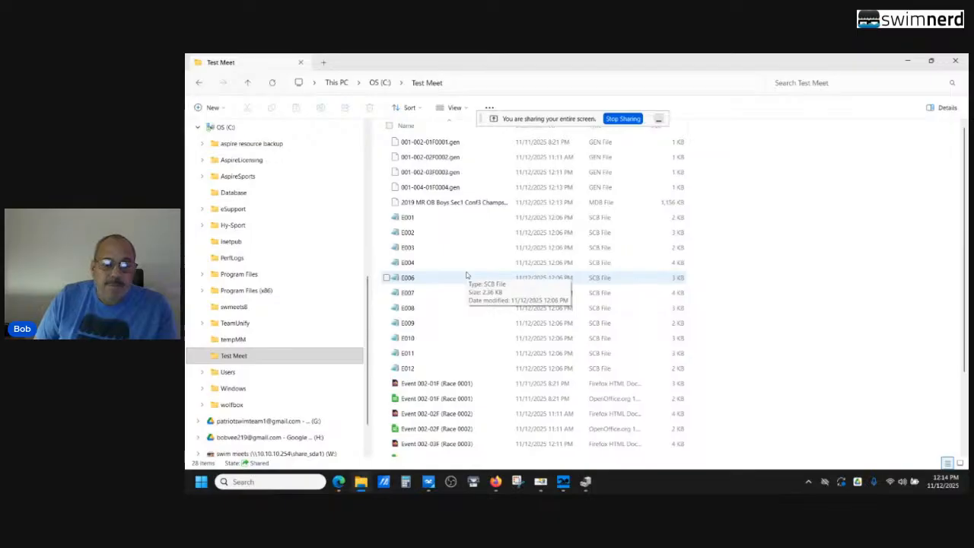
Open the HTML report Event 002-03F (Race 0003), review its finish, backup and split tables, and close it
{"action": "scroll", "coordinate": [467, 274], "scroll_direction": "down", "scroll_amount": 1}
{"action": "scroll", "coordinate": [467, 275], "scroll_direction": "down", "scroll_amount": 1}
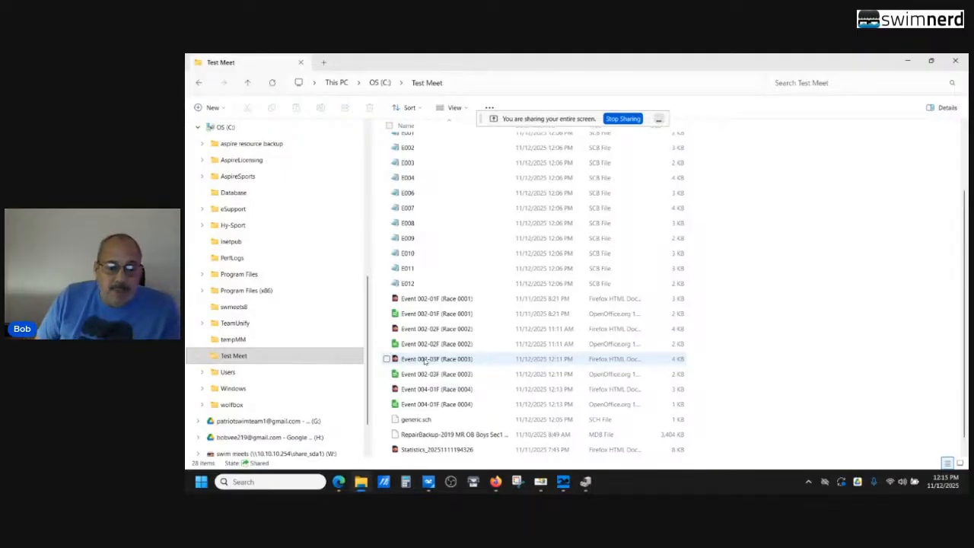
{"action": "double_click", "coordinate": [424, 359]}
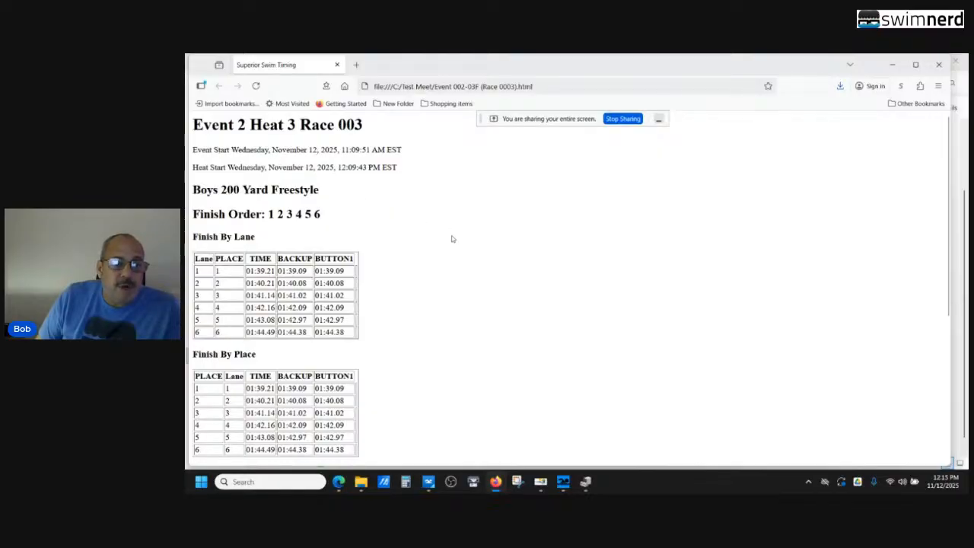
{"action": "scroll", "coordinate": [455, 257], "scroll_direction": "down", "scroll_amount": 1}
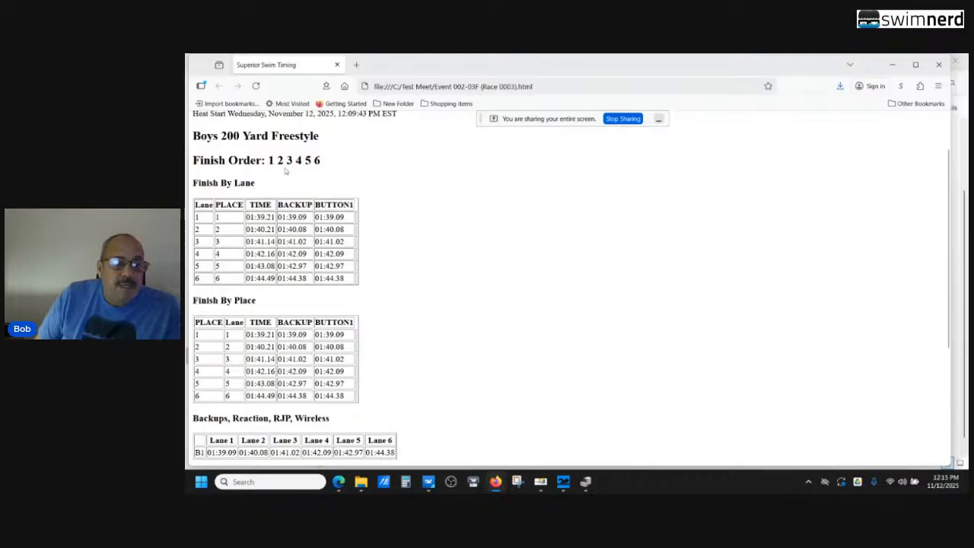
{"action": "scroll", "coordinate": [411, 197], "scroll_direction": "down", "scroll_amount": 1}
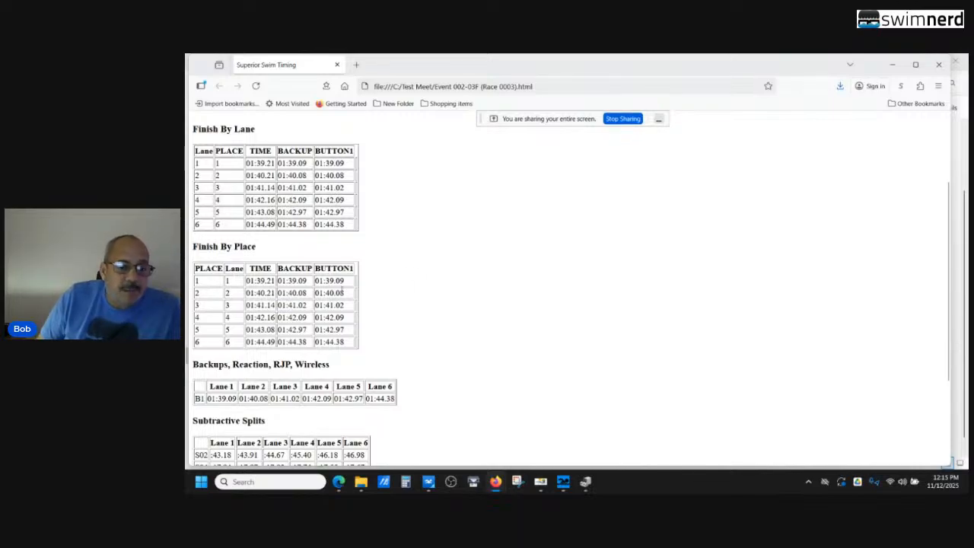
{"action": "scroll", "coordinate": [411, 288], "scroll_direction": "down", "scroll_amount": 2}
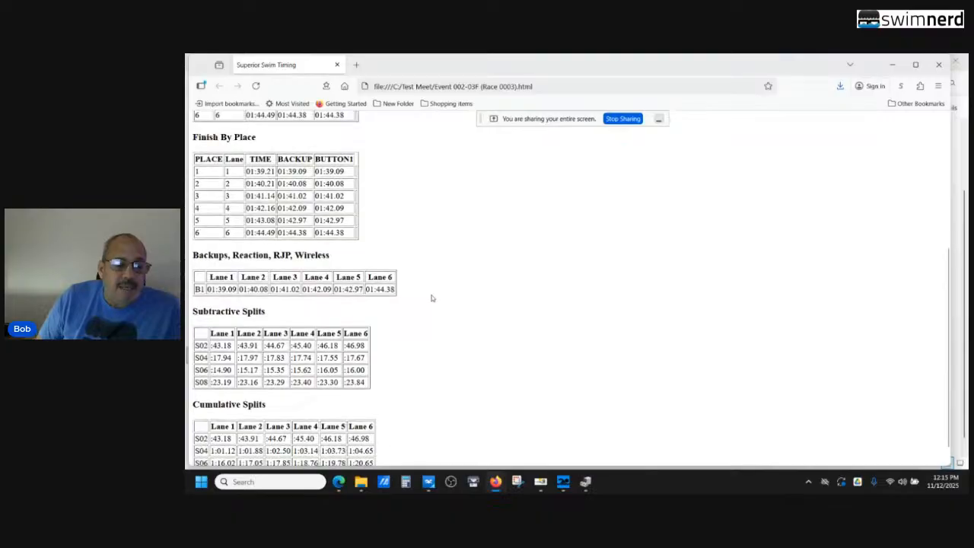
{"action": "scroll", "coordinate": [429, 298], "scroll_direction": "down", "scroll_amount": 1}
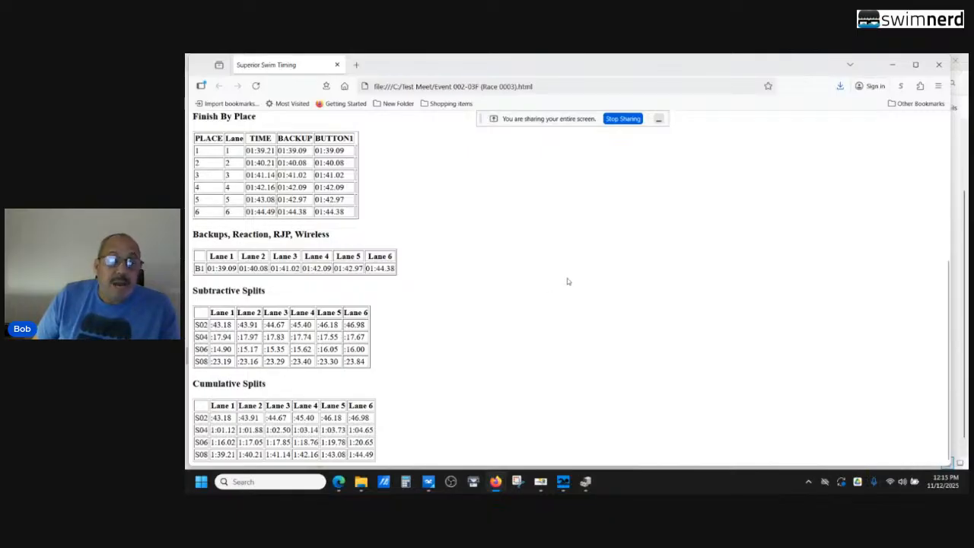
{"action": "left_click", "coordinate": [938, 67]}
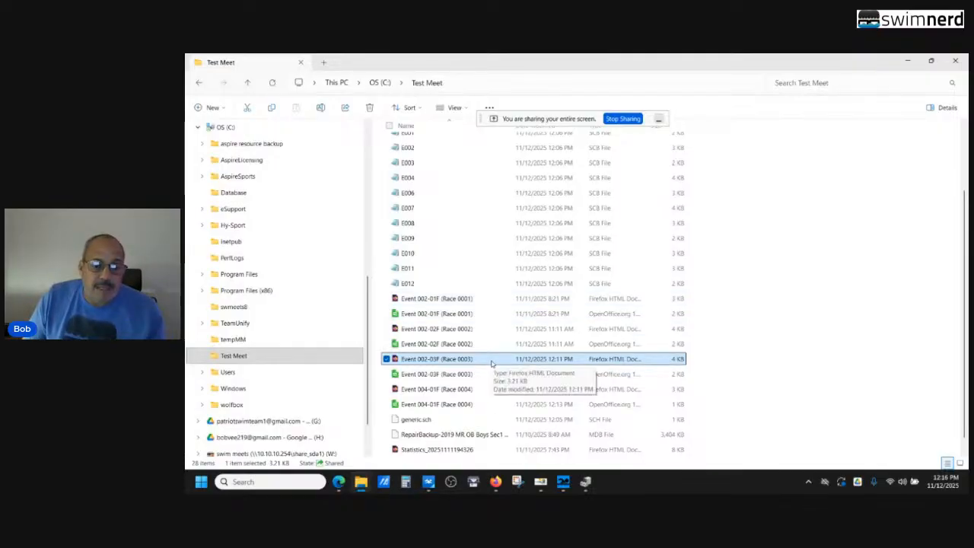
Look through the GEN, SCB and race report files in the Test Meet folder, and close File Explorer
{"action": "scroll", "coordinate": [493, 363], "scroll_direction": "up", "scroll_amount": 2}
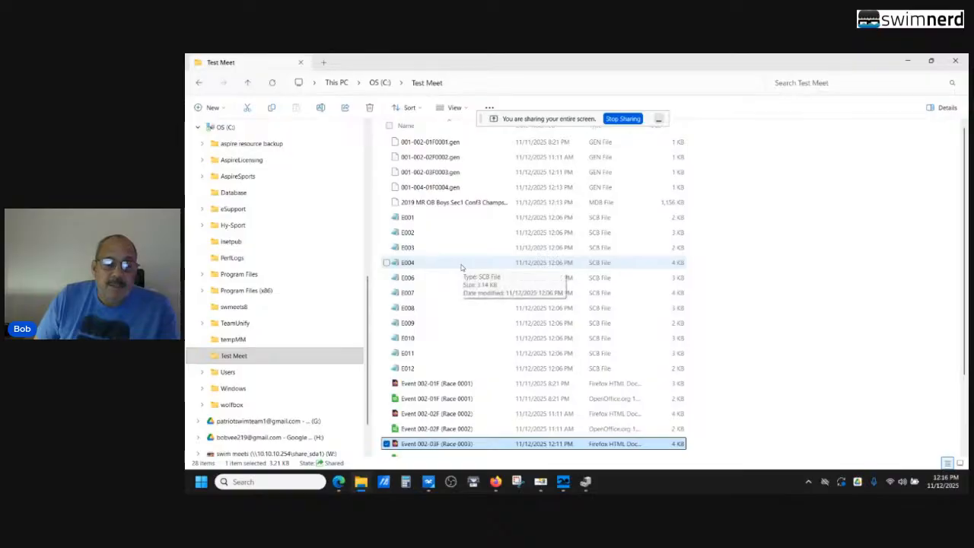
{"action": "scroll", "coordinate": [460, 267], "scroll_direction": "down", "scroll_amount": 2}
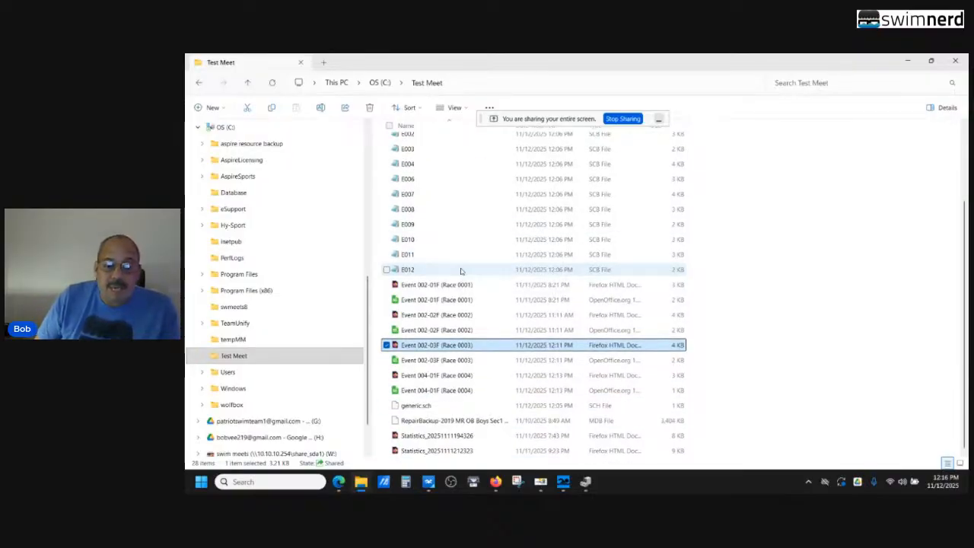
{"action": "scroll", "coordinate": [460, 271], "scroll_direction": "up", "scroll_amount": 2}
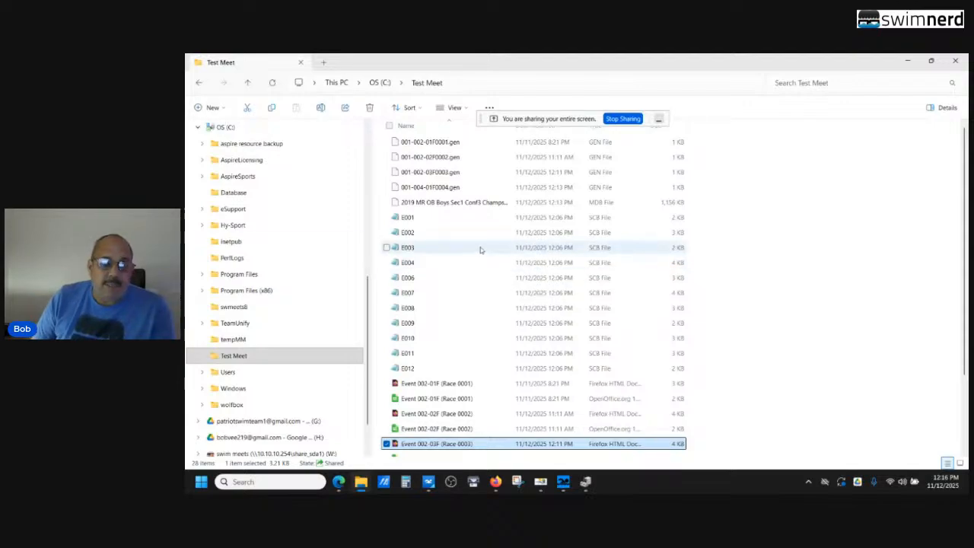
{"action": "scroll", "coordinate": [480, 249], "scroll_direction": "down", "scroll_amount": 2}
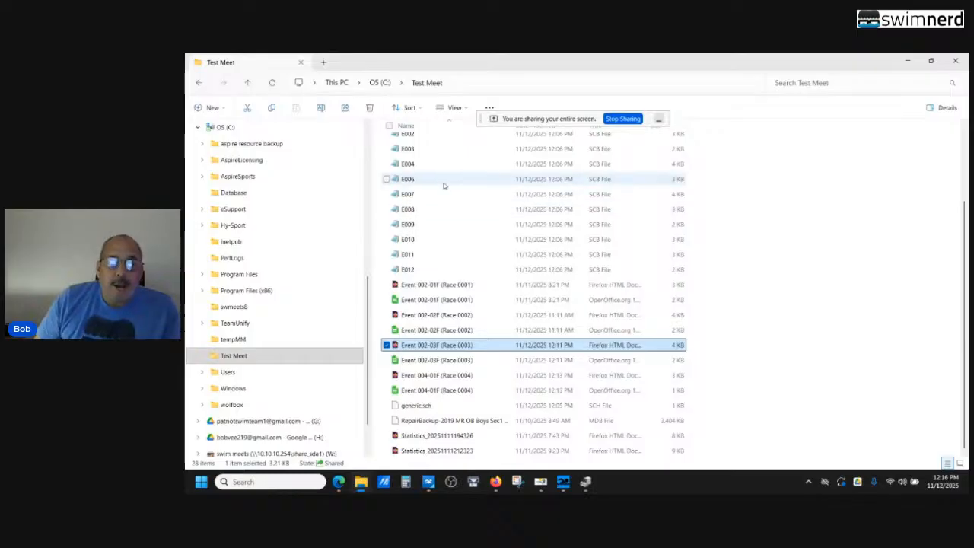
{"action": "left_click", "coordinate": [955, 61]}
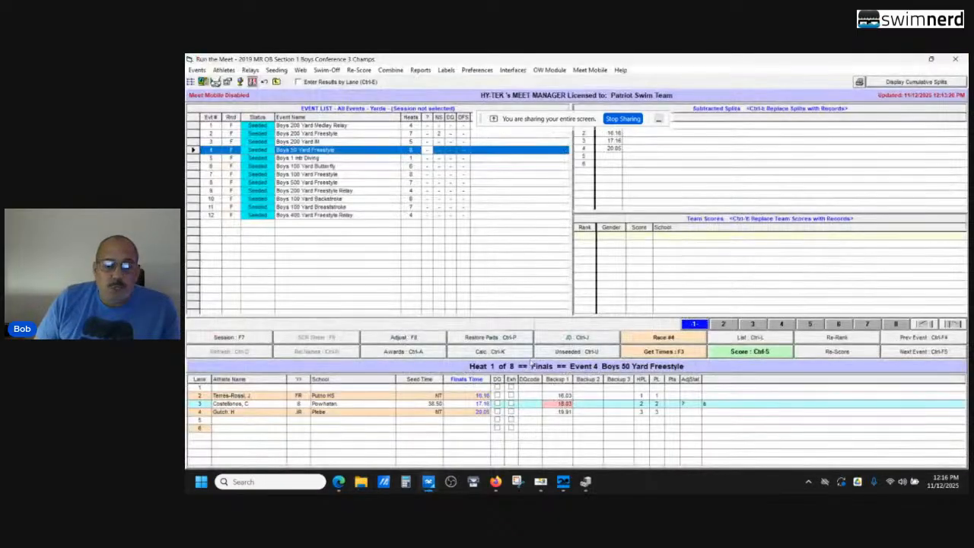
Close the Run the Meet window, minimize Meet Manager, and switch to the Aspire Sports window
{"action": "left_click", "coordinate": [955, 59]}
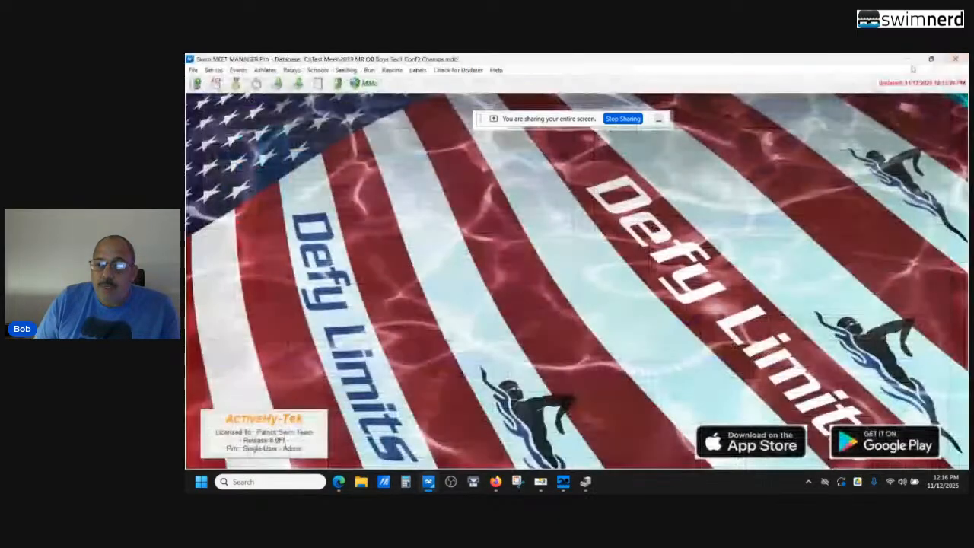
{"action": "left_click", "coordinate": [910, 60]}
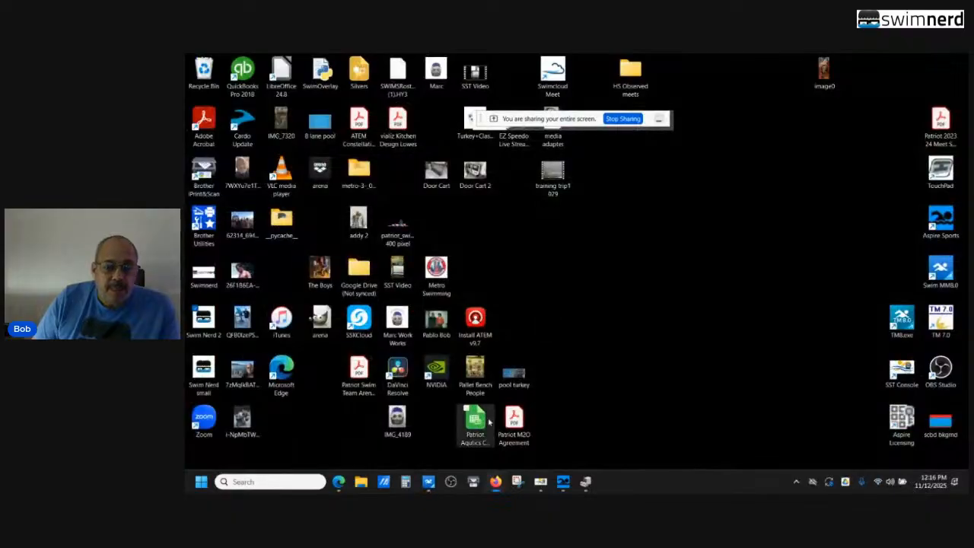
{"action": "mouse_move", "coordinate": [559, 484]}
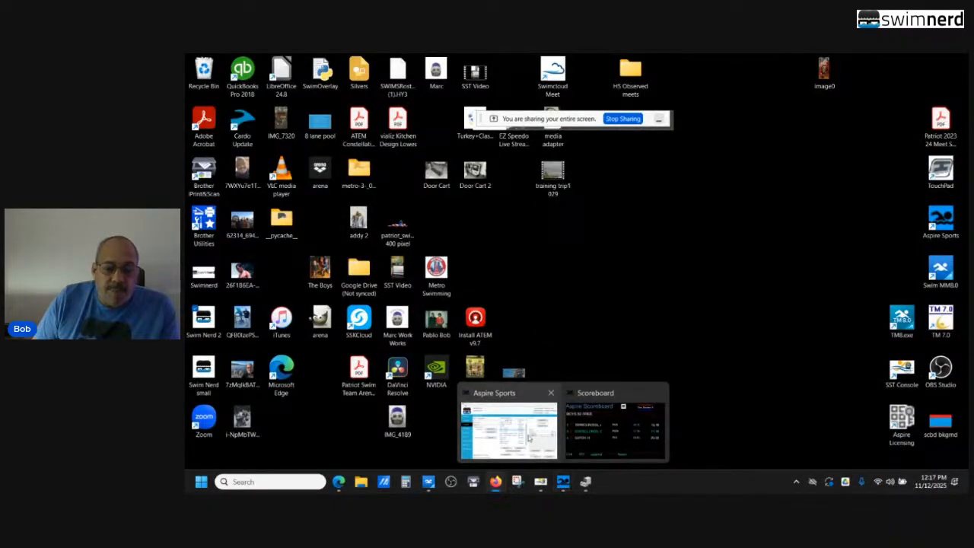
{"action": "left_click", "coordinate": [508, 411]}
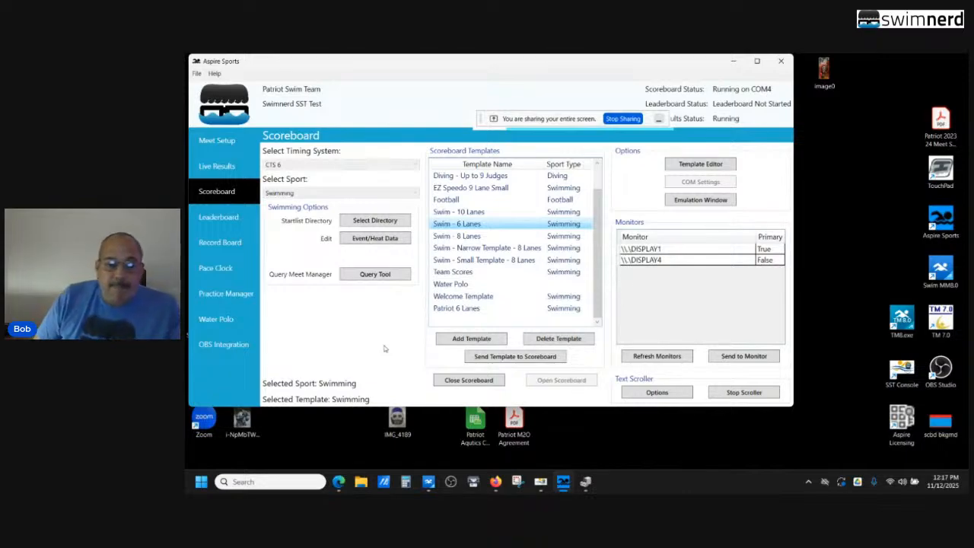
Switch to StreamYard Studio, add the second camera to the stage, and apply the picture-in-picture layout
{"action": "mouse_move", "coordinate": [500, 488]}
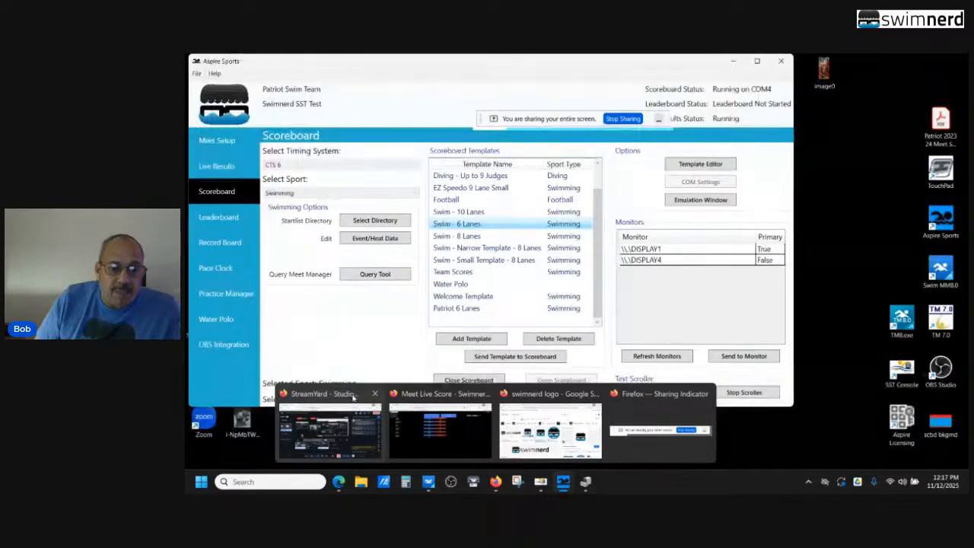
{"action": "left_click", "coordinate": [329, 428]}
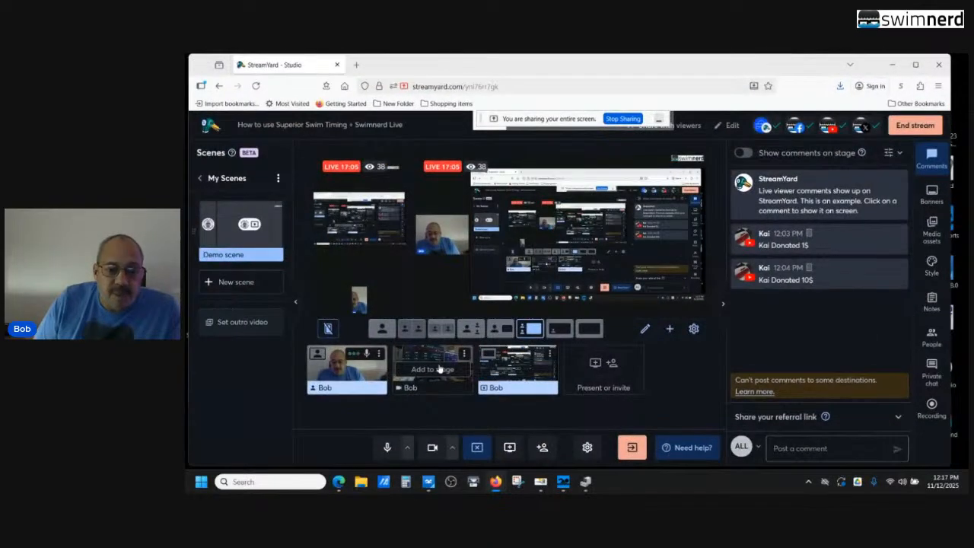
{"action": "left_click", "coordinate": [439, 368]}
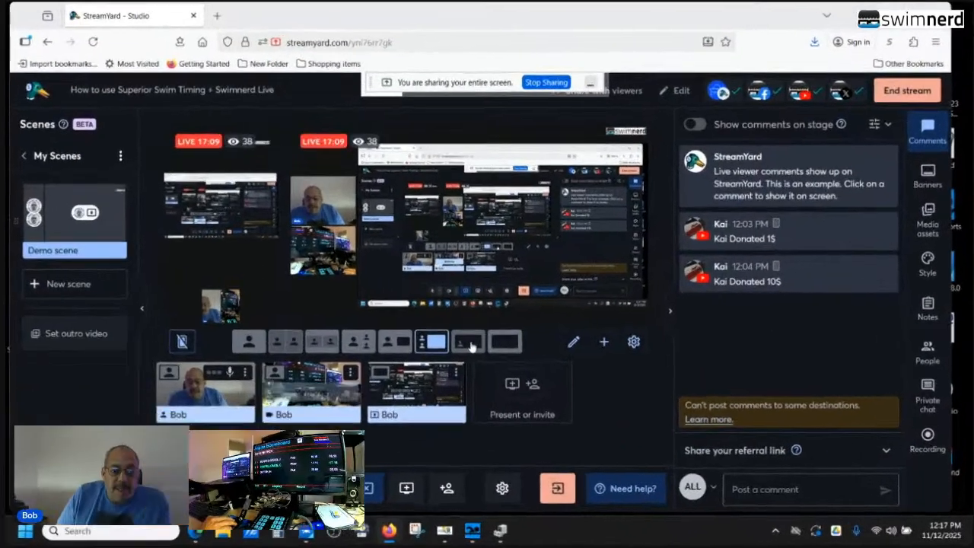
{"action": "left_click", "coordinate": [559, 327]}
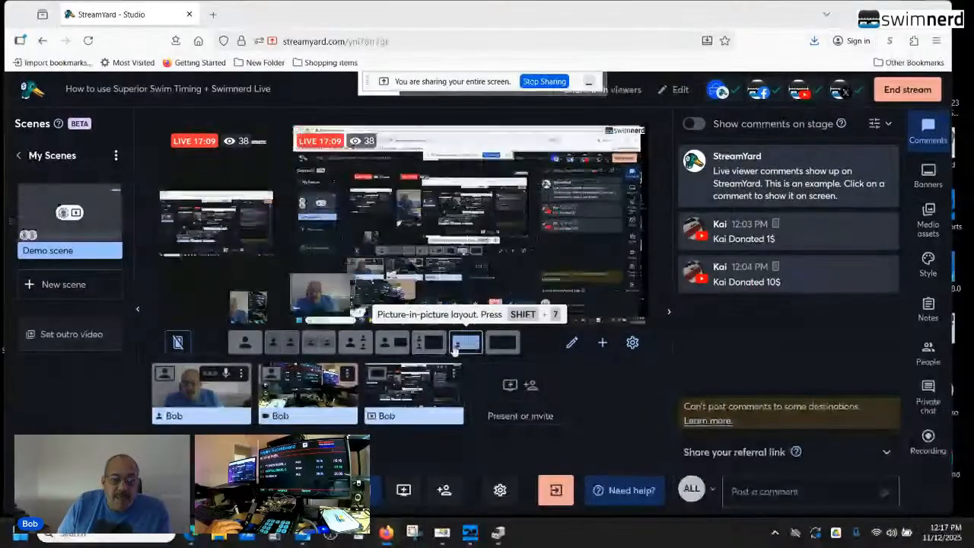
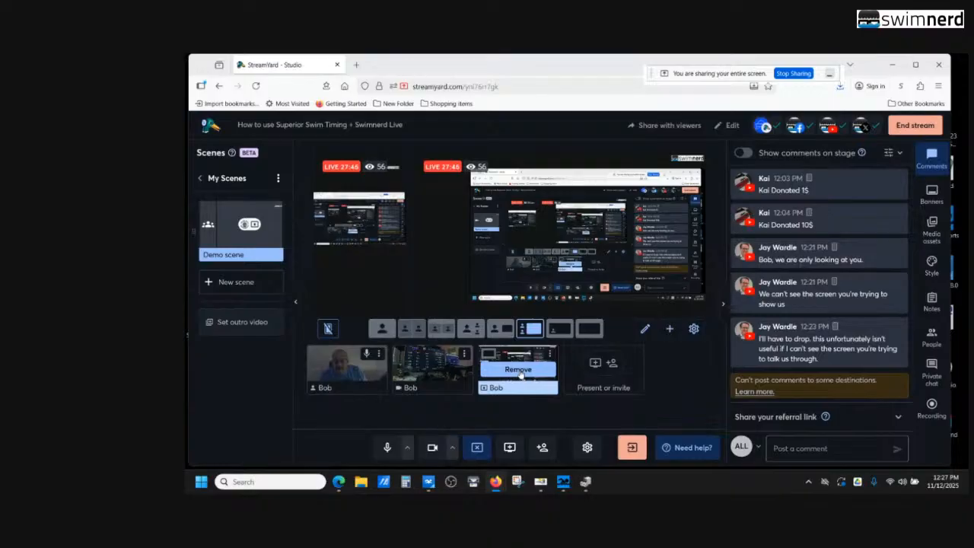
{"action": "mouse_move", "coordinate": [561, 483]}
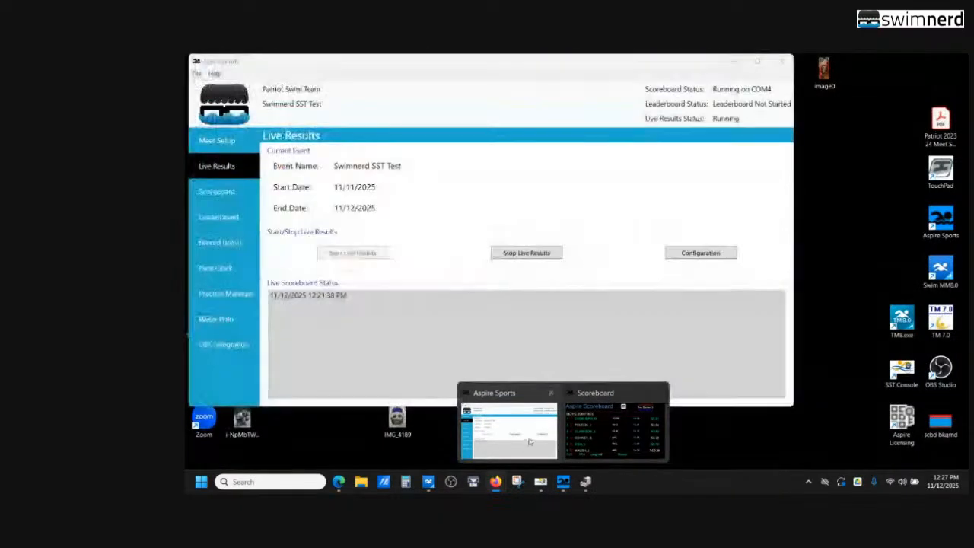
{"action": "left_click", "coordinate": [530, 443]}
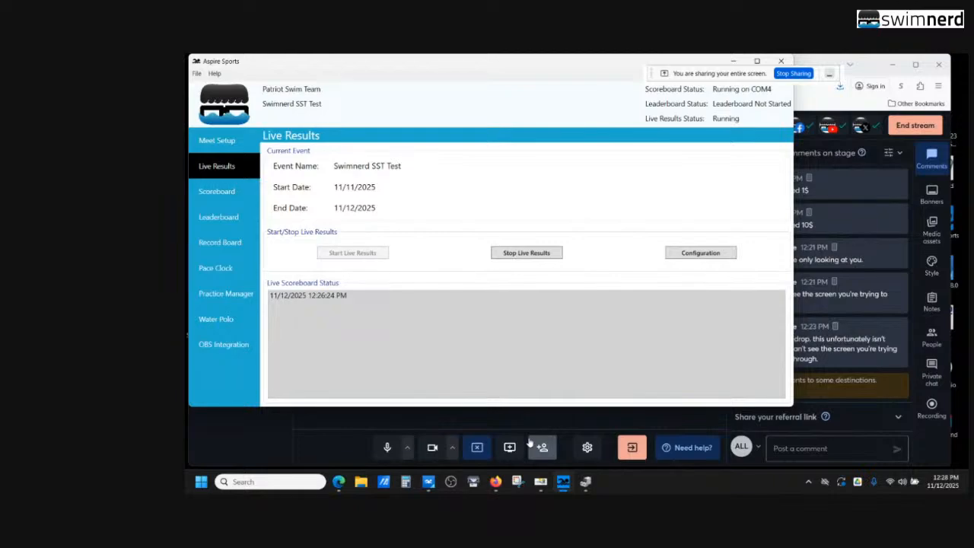
{"action": "left_click", "coordinate": [734, 63]}
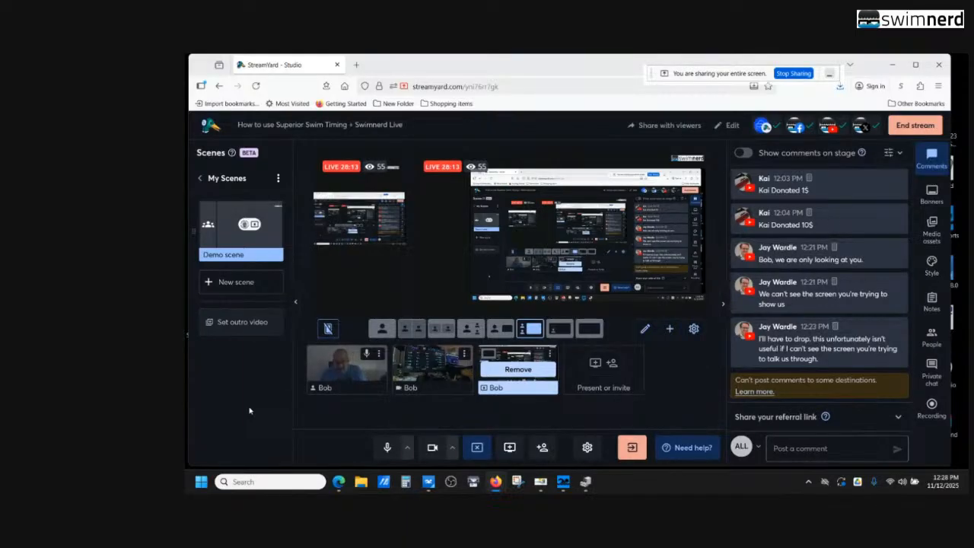
Switch to the Aspire Sports window and load the scoreboard start list from the C:\Test Meet directory
{"action": "mouse_move", "coordinate": [569, 488]}
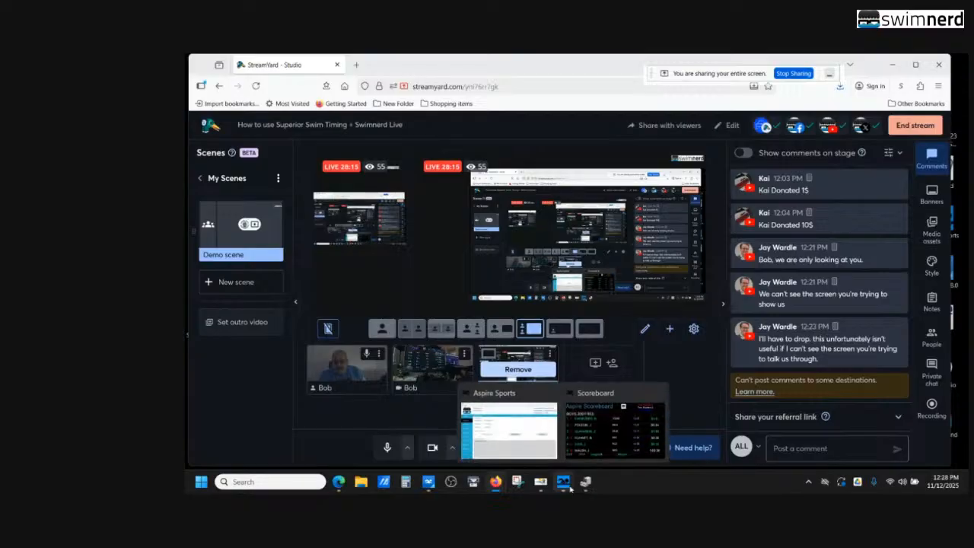
{"action": "left_click", "coordinate": [525, 433]}
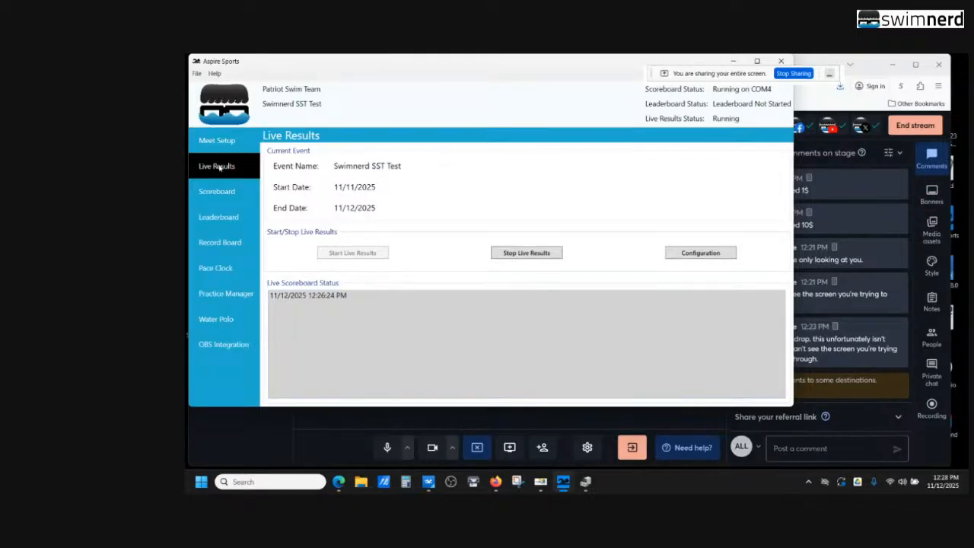
{"action": "left_click", "coordinate": [225, 193]}
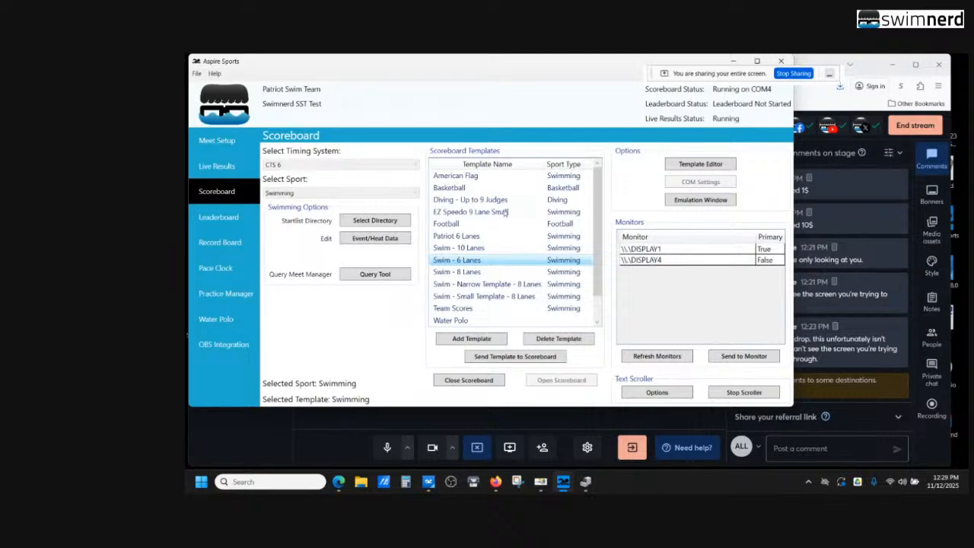
{"action": "left_click", "coordinate": [375, 220]}
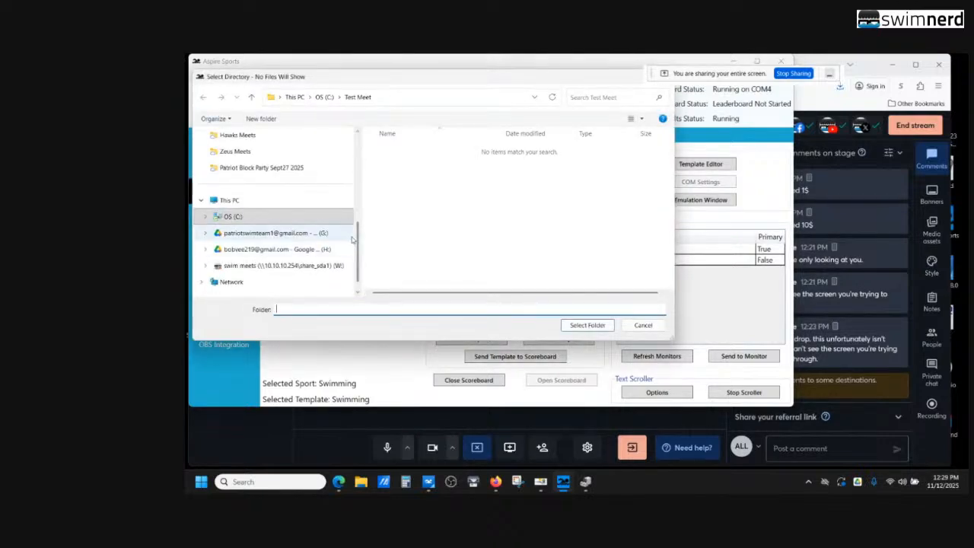
{"action": "left_click", "coordinate": [256, 217]}
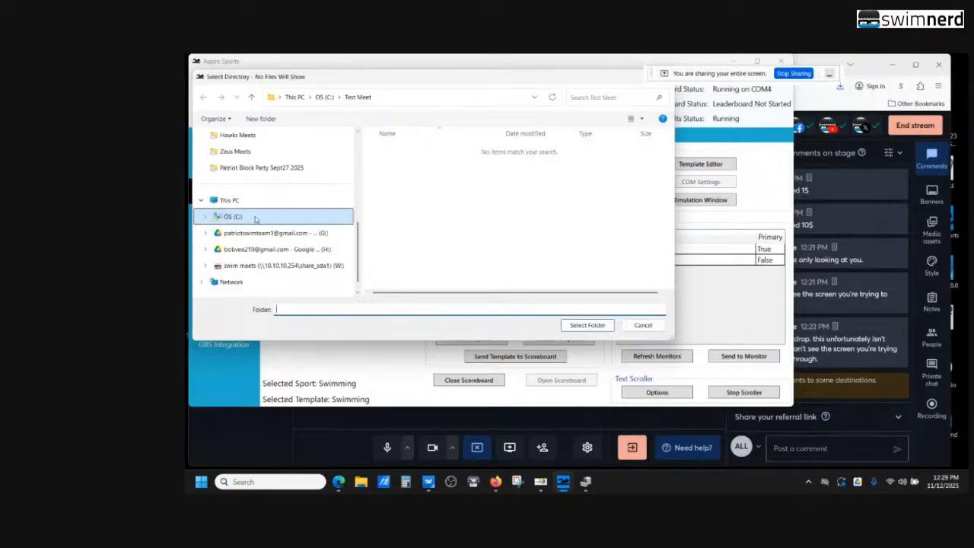
{"action": "scroll", "coordinate": [429, 219], "scroll_direction": "down", "scroll_amount": 3}
{"action": "double_click", "coordinate": [411, 233]}
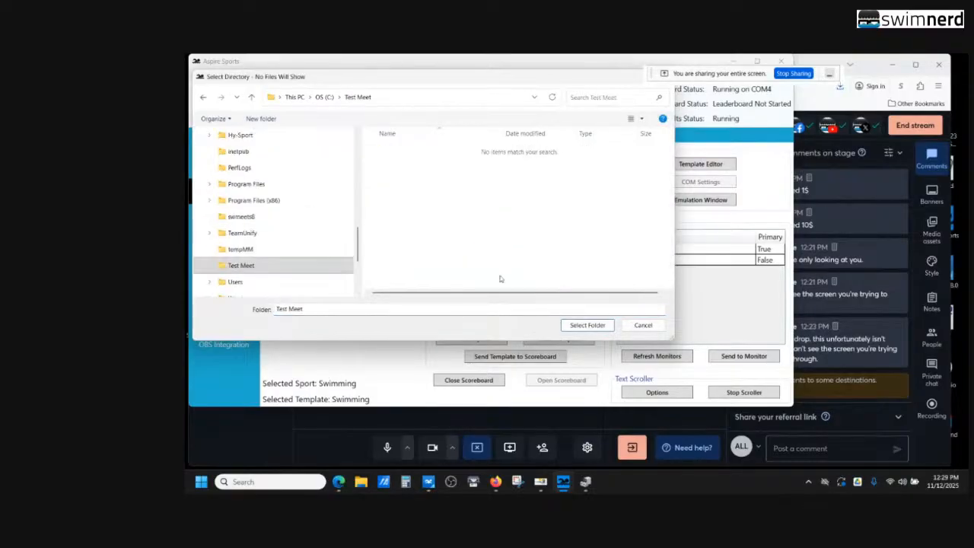
{"action": "left_click", "coordinate": [572, 325]}
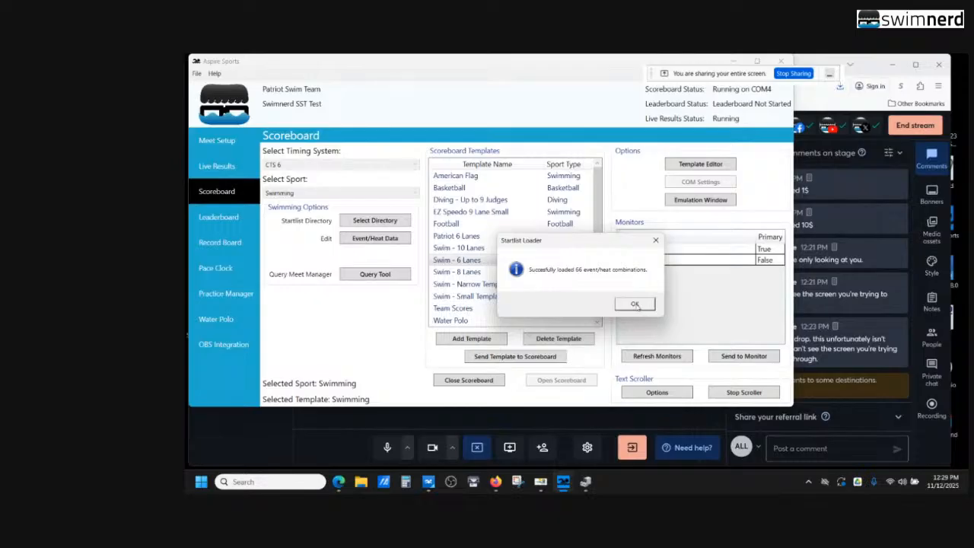
{"action": "left_click", "coordinate": [634, 303]}
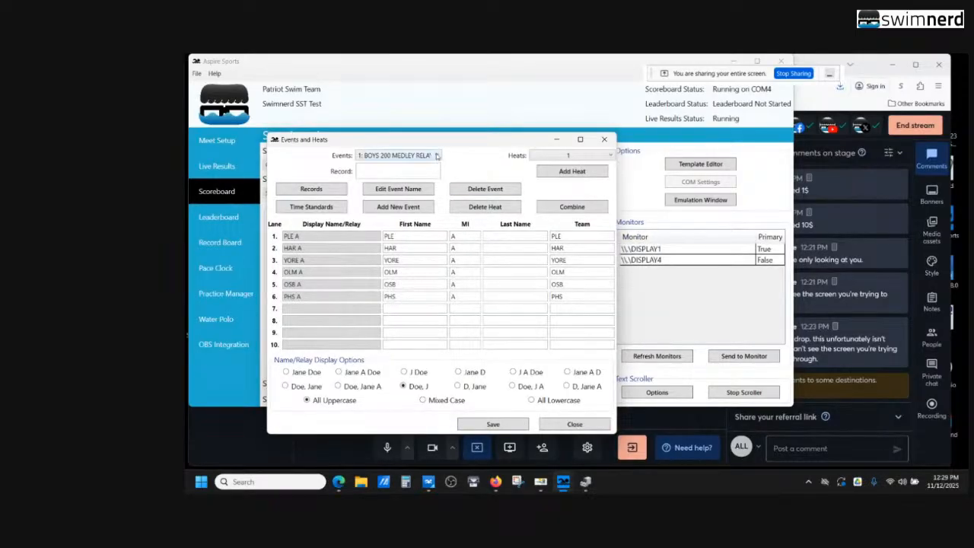
In the scoreboard's event and heat data, view the heat 1 entries of event 2: BOYS 200 FREE, and close it
{"action": "left_click", "coordinate": [437, 156]}
{"action": "left_click", "coordinate": [437, 155]}
{"action": "left_click", "coordinate": [436, 156]}
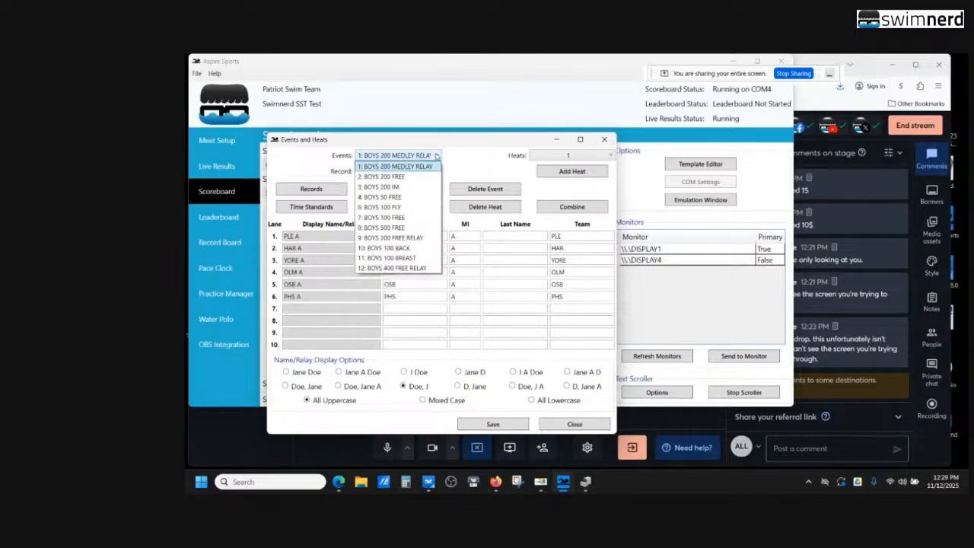
{"action": "left_click", "coordinate": [399, 170]}
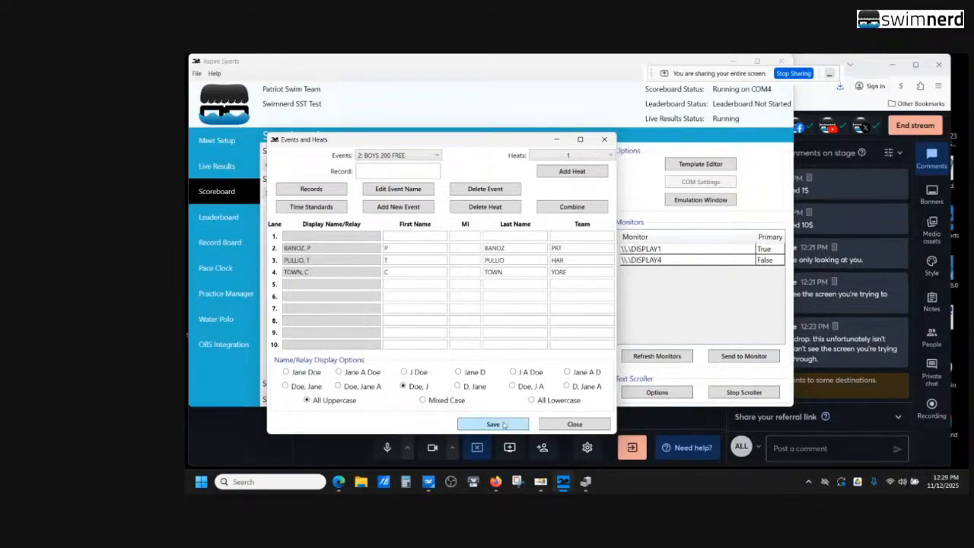
{"action": "left_click", "coordinate": [575, 424]}
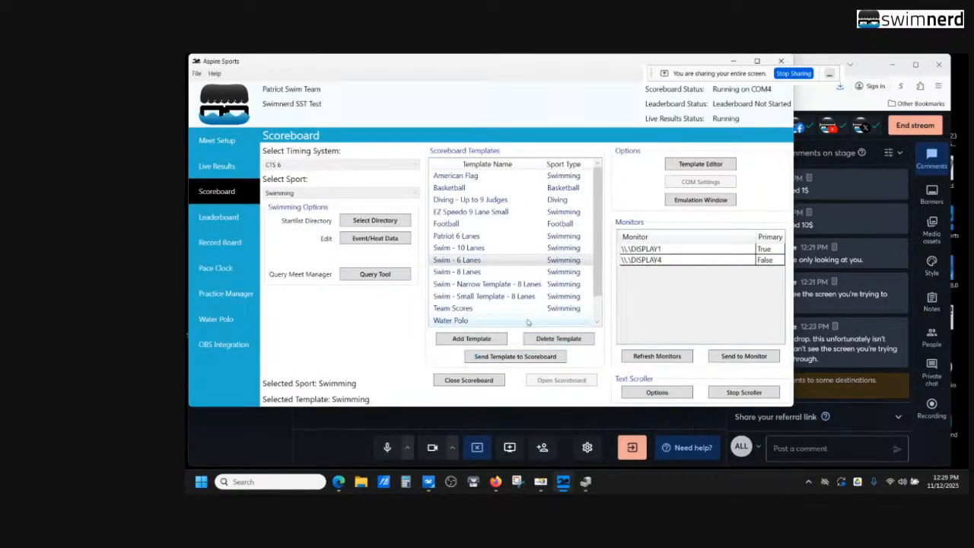
Select the Swim - 6 Lanes scoreboard template, and look over the Meet Setup and Live Results pages
{"action": "left_click", "coordinate": [464, 262]}
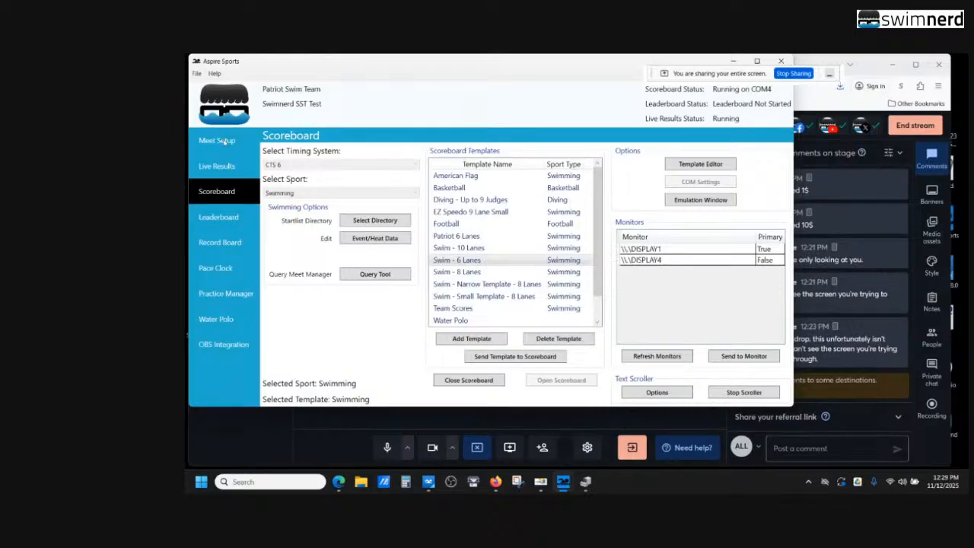
{"action": "left_click", "coordinate": [226, 140]}
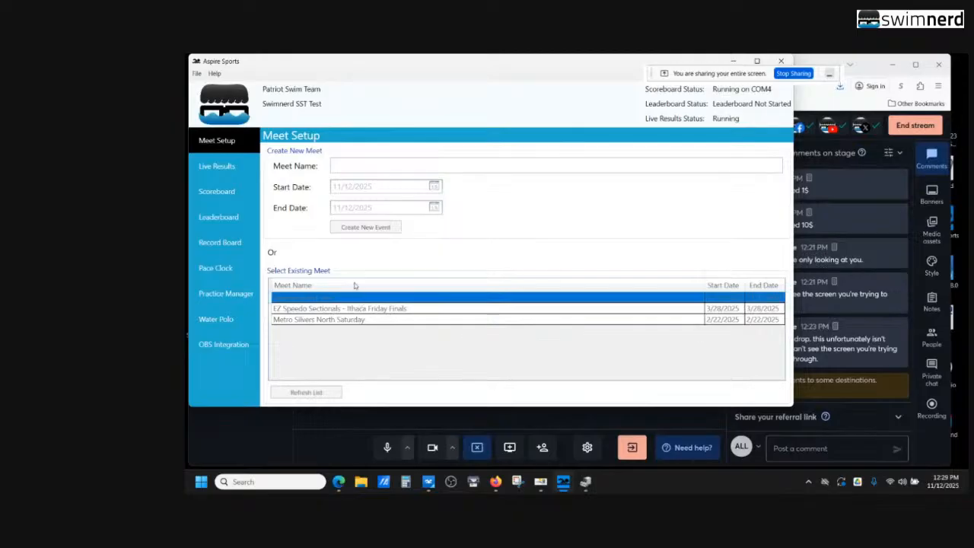
{"action": "left_click", "coordinate": [232, 166]}
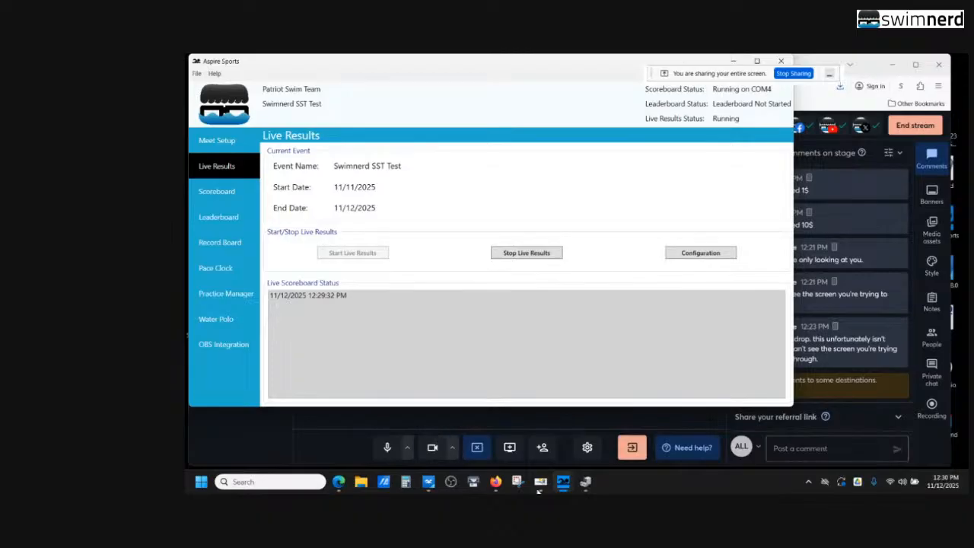
Switch to the SwimnerdLive Meet Score page, review the BOYS 200 FREE heat 2 results, and return to StreamYard Studio
{"action": "mouse_move", "coordinate": [495, 481]}
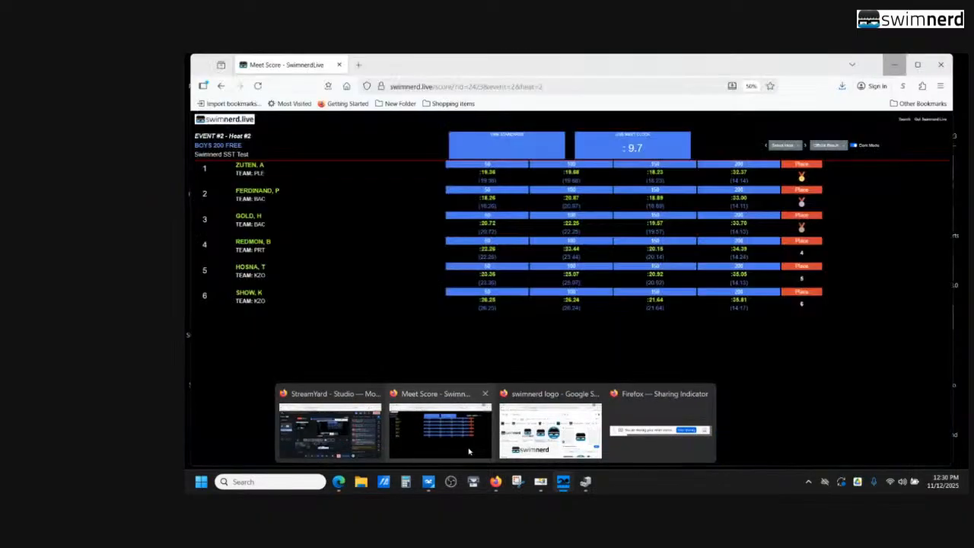
{"action": "left_click", "coordinate": [468, 451]}
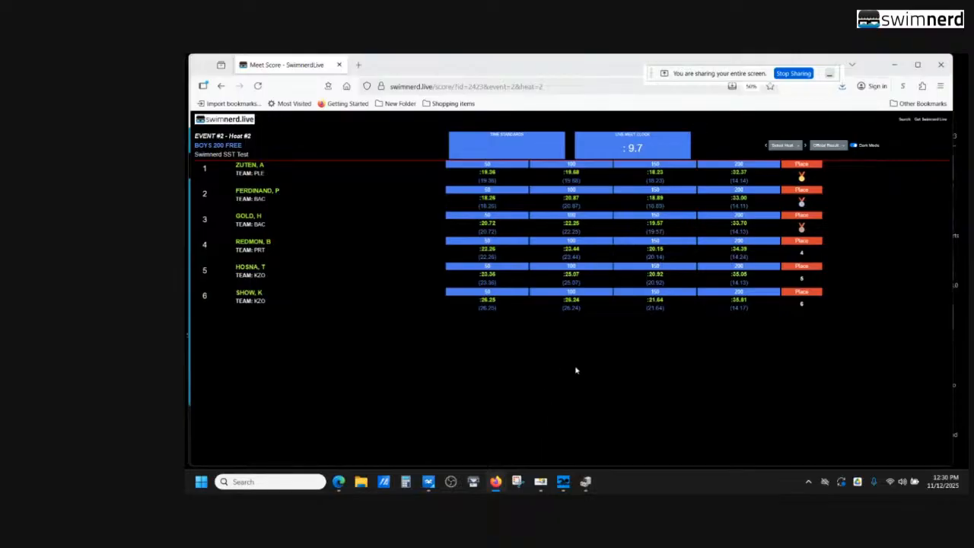
{"action": "mouse_move", "coordinate": [497, 484]}
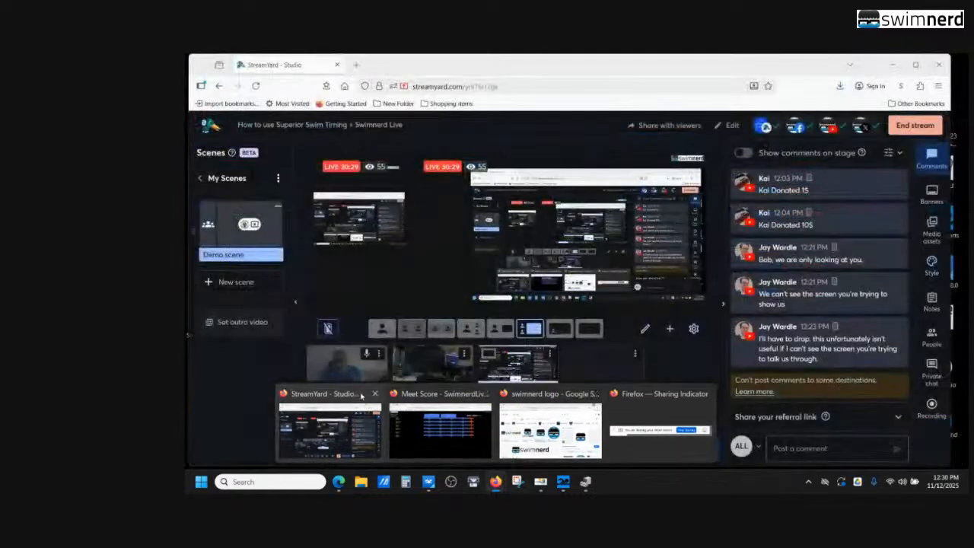
{"action": "left_click", "coordinate": [361, 395]}
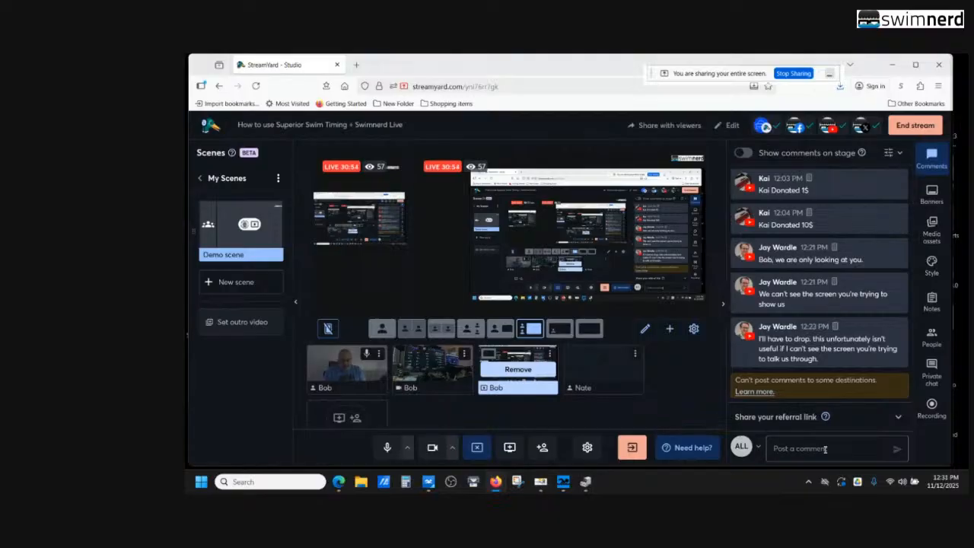
Request to end the stream in StreamYard Studio, staying on the page after an attempt to close the browser window
{"action": "left_click", "coordinate": [904, 129]}
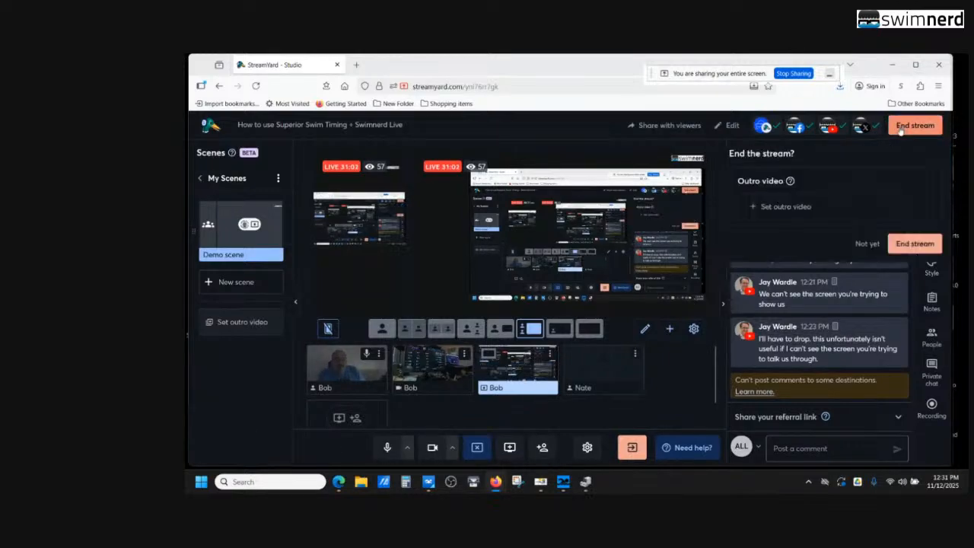
{"action": "left_click", "coordinate": [940, 65]}
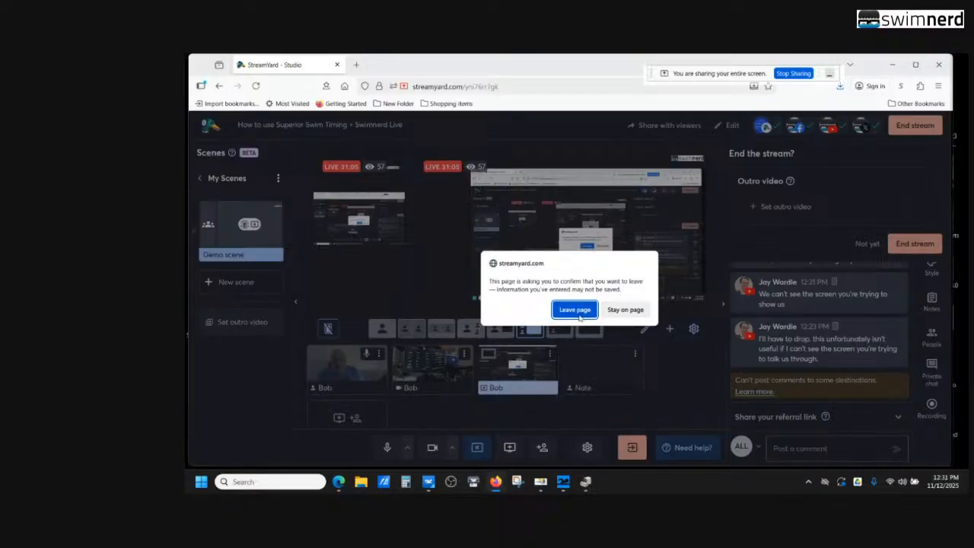
{"action": "left_click", "coordinate": [630, 307]}
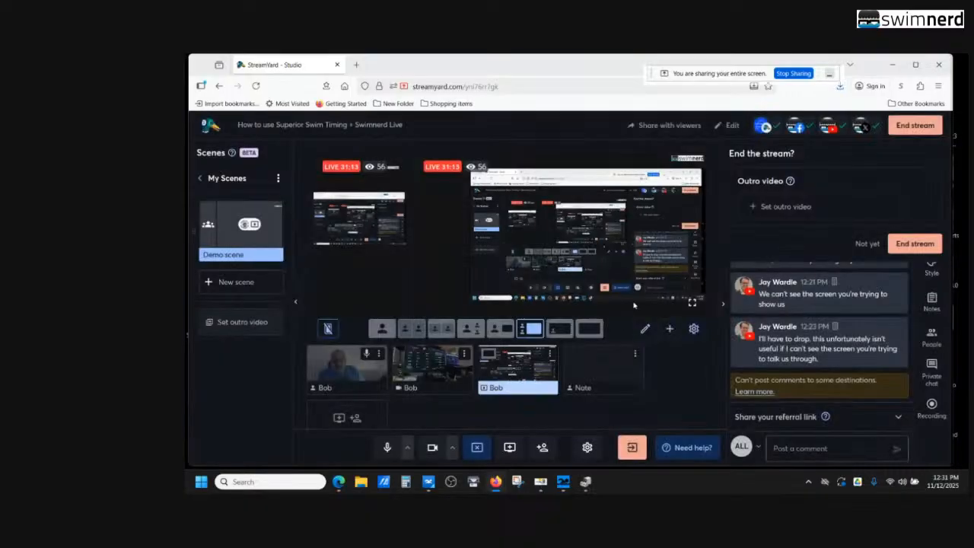
{"action": "left_click", "coordinate": [914, 134]}
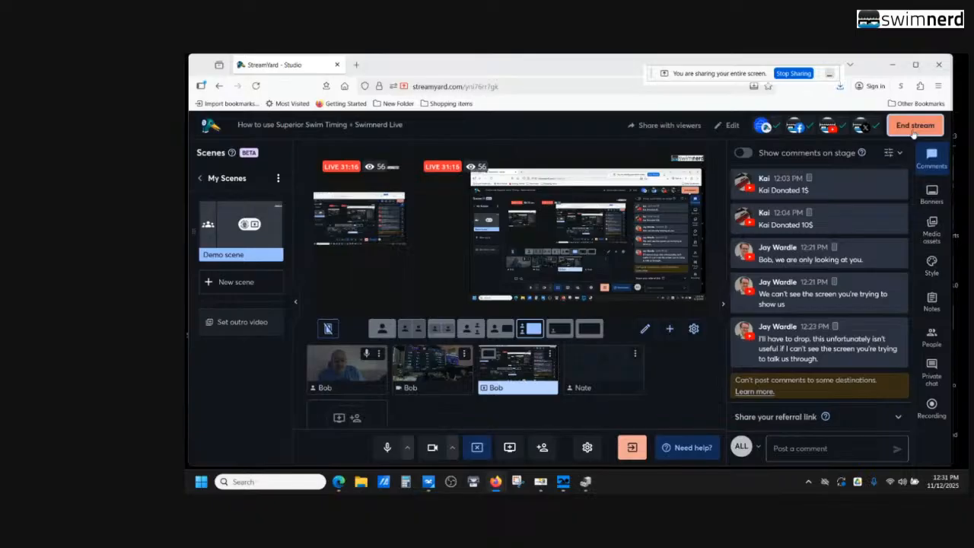
{"action": "left_click", "coordinate": [912, 128]}
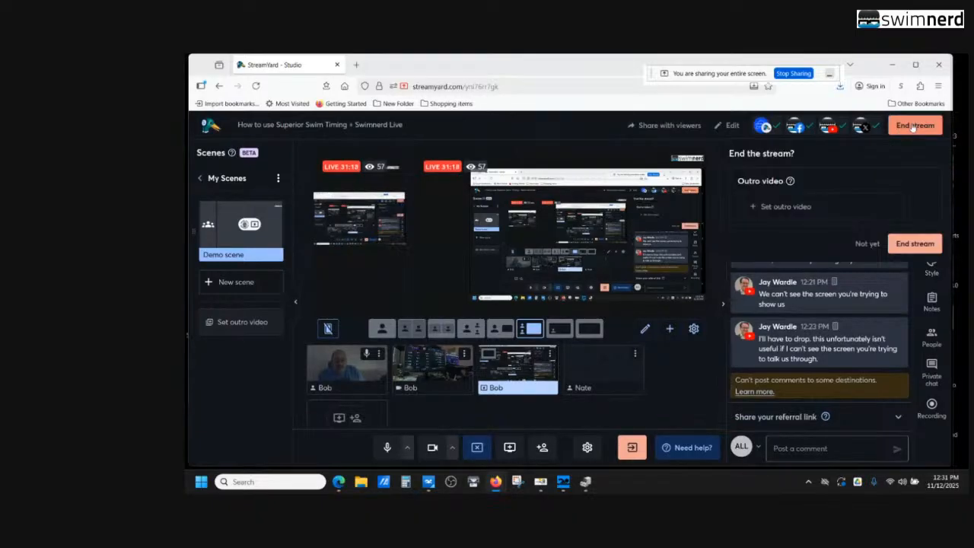